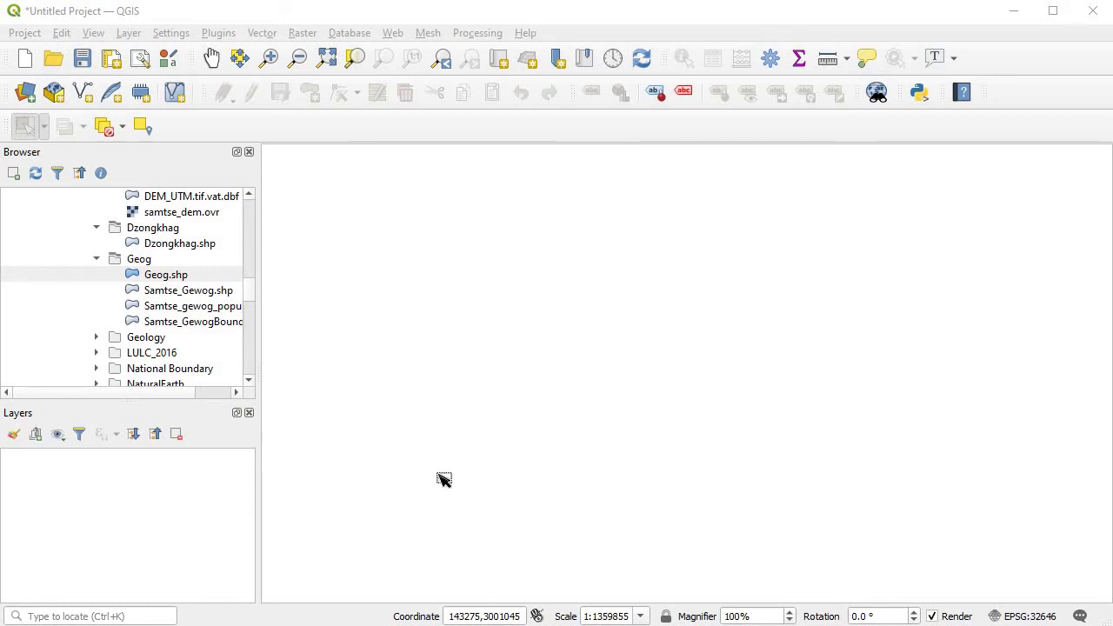
Step: Load Dzongkhag.shp, select the Gasa district, and open the 20-district attribute table
drag(443, 479, 250, 290)
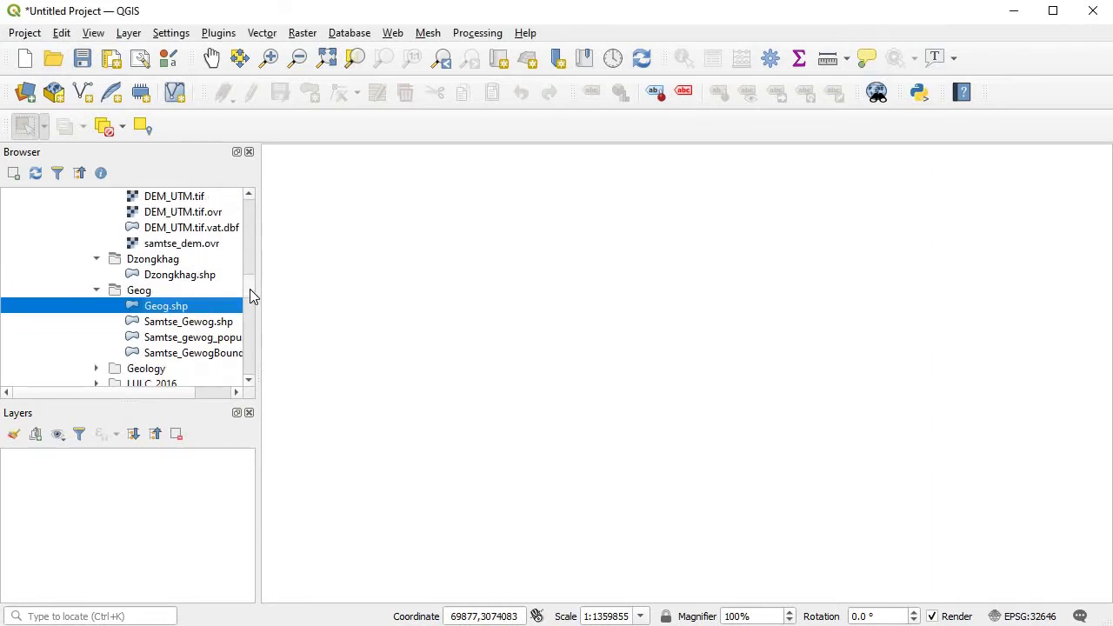
double_click(197, 274)
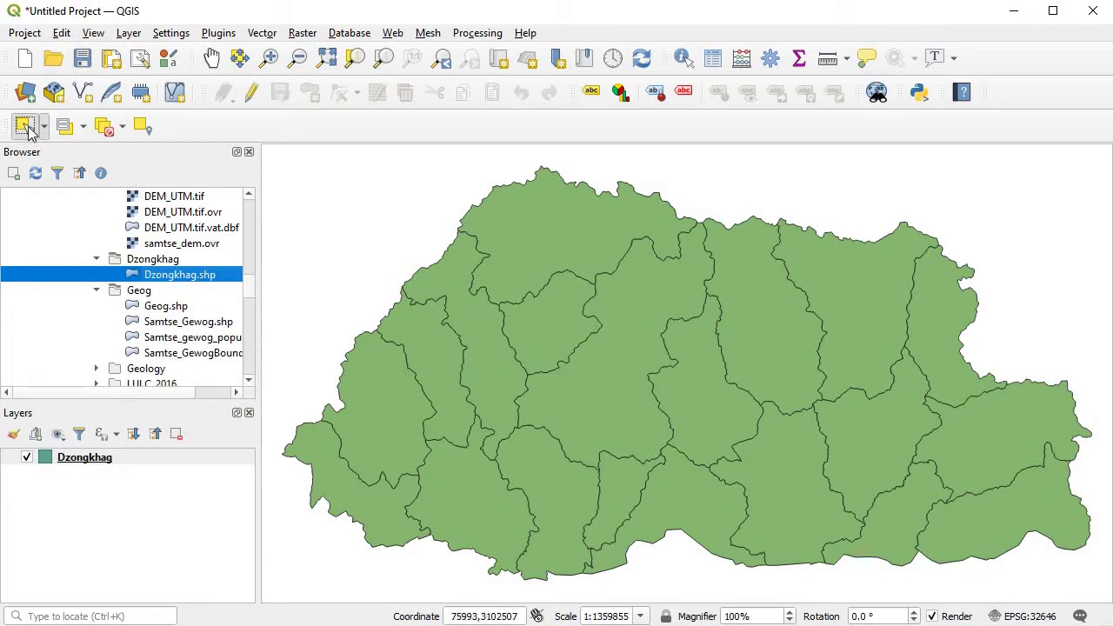
click(27, 129)
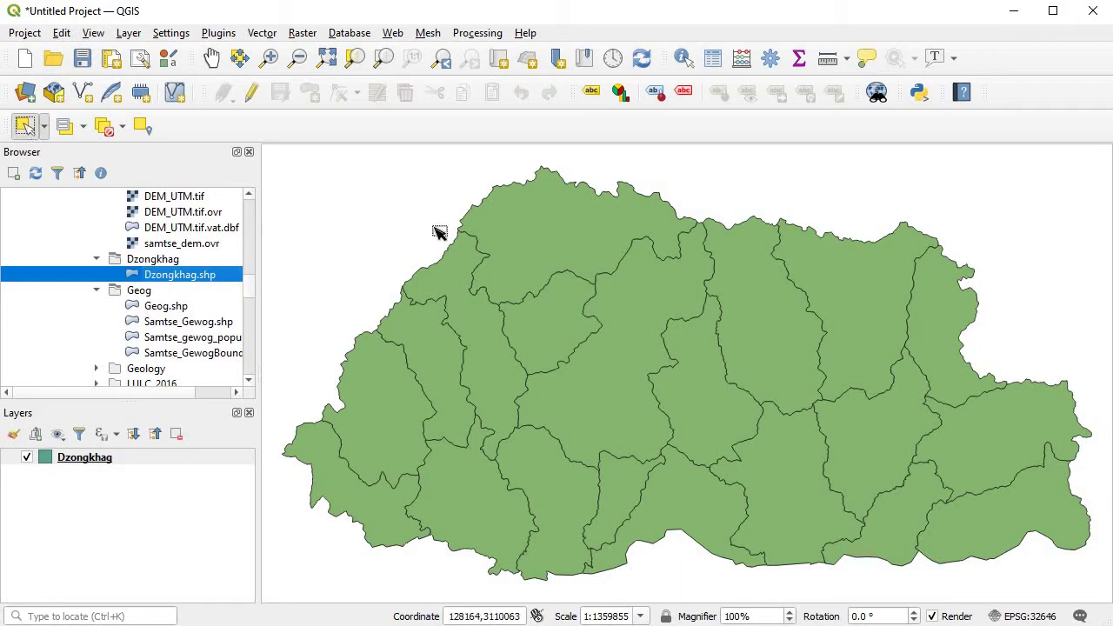
click(518, 253)
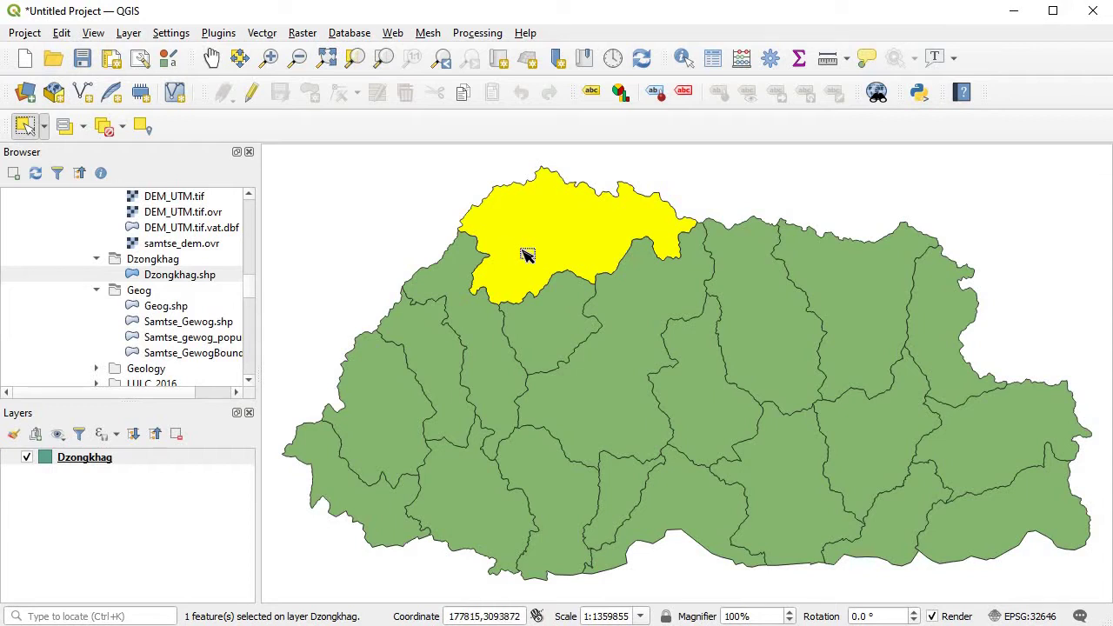
click(715, 69)
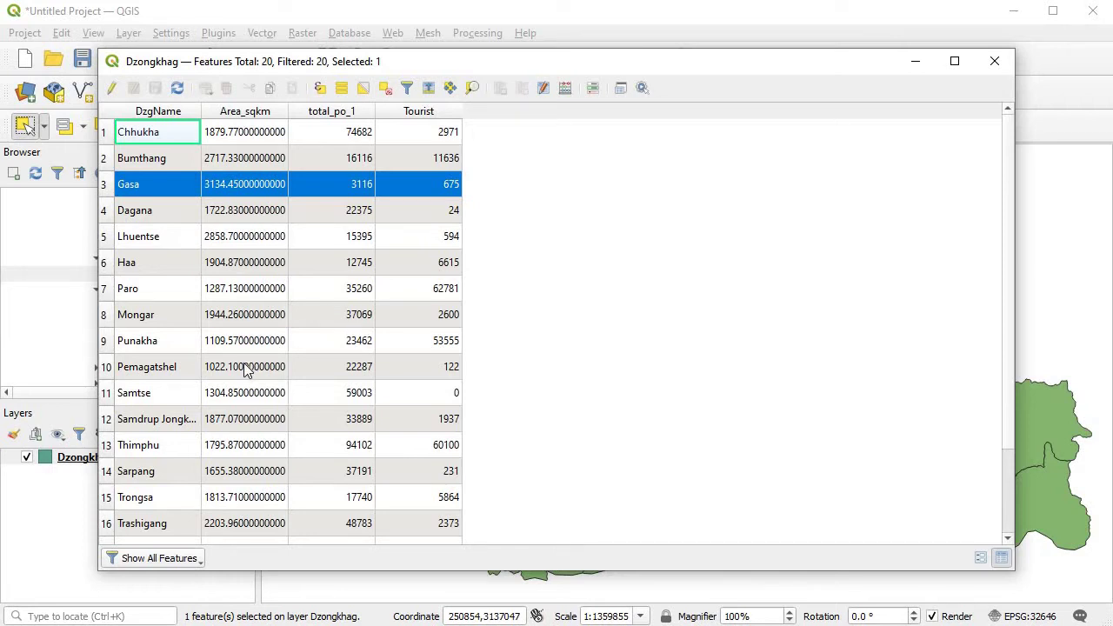
Step: Select row 16, Trashigang, in the attribute table and close the table
click(106, 524)
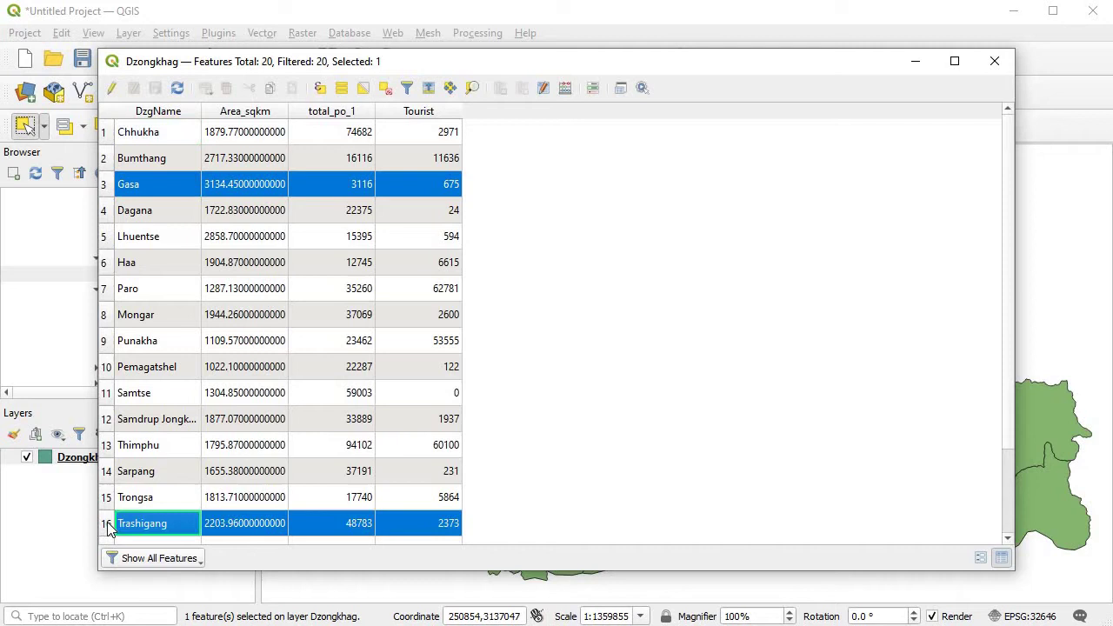
click(995, 61)
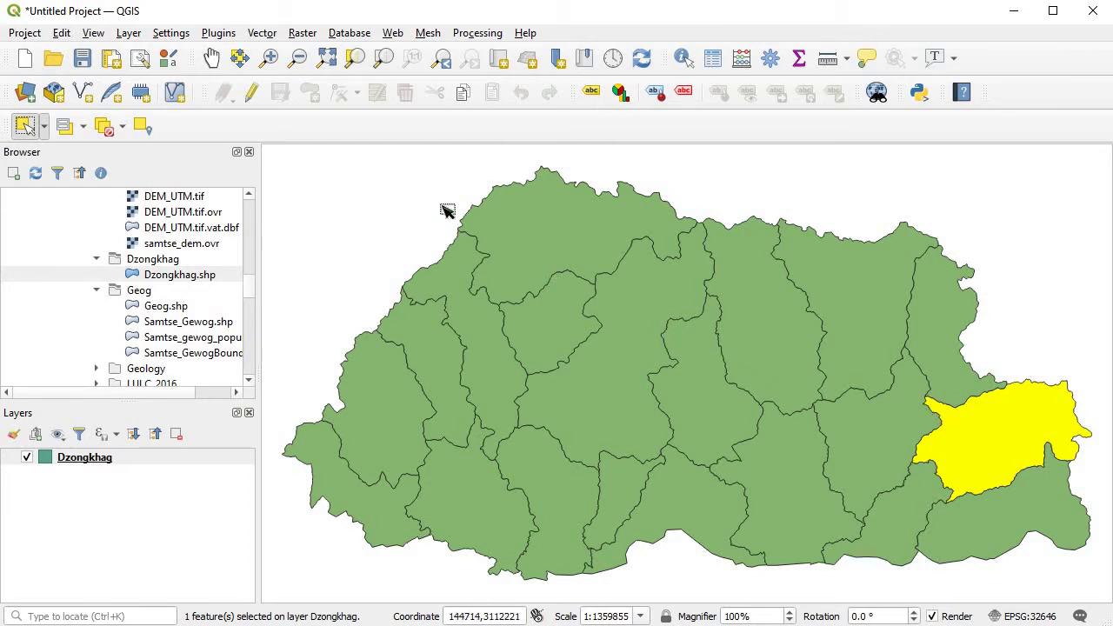
Step: Start the Geoprocessing Clip tool with Dzongkhag as input and overlay, selected features only
click(263, 33)
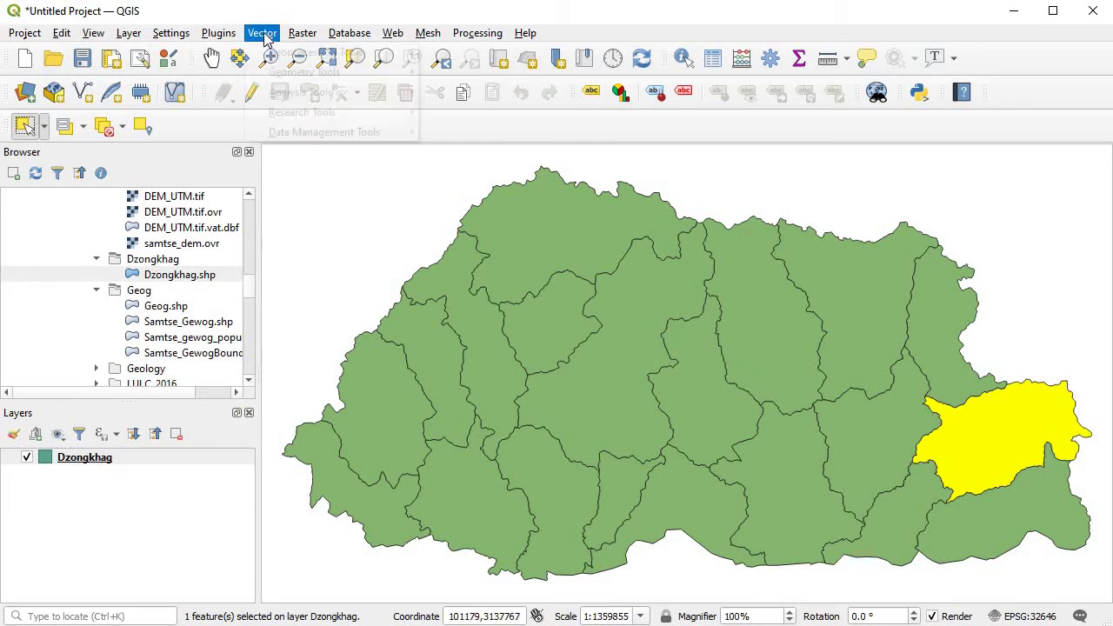
mouse_move(299, 55)
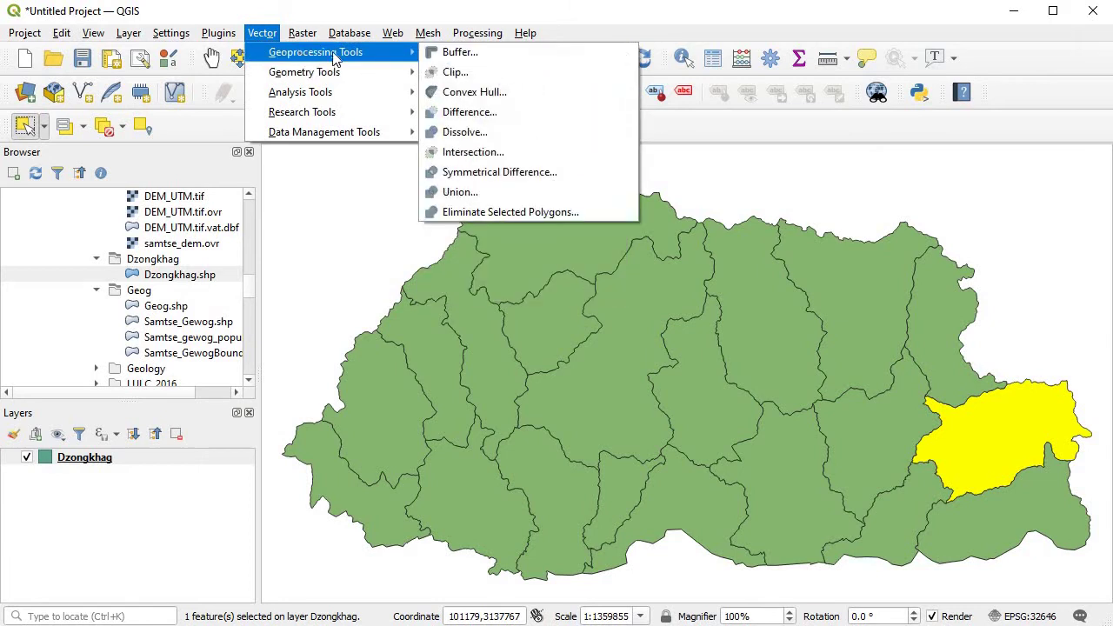
click(451, 77)
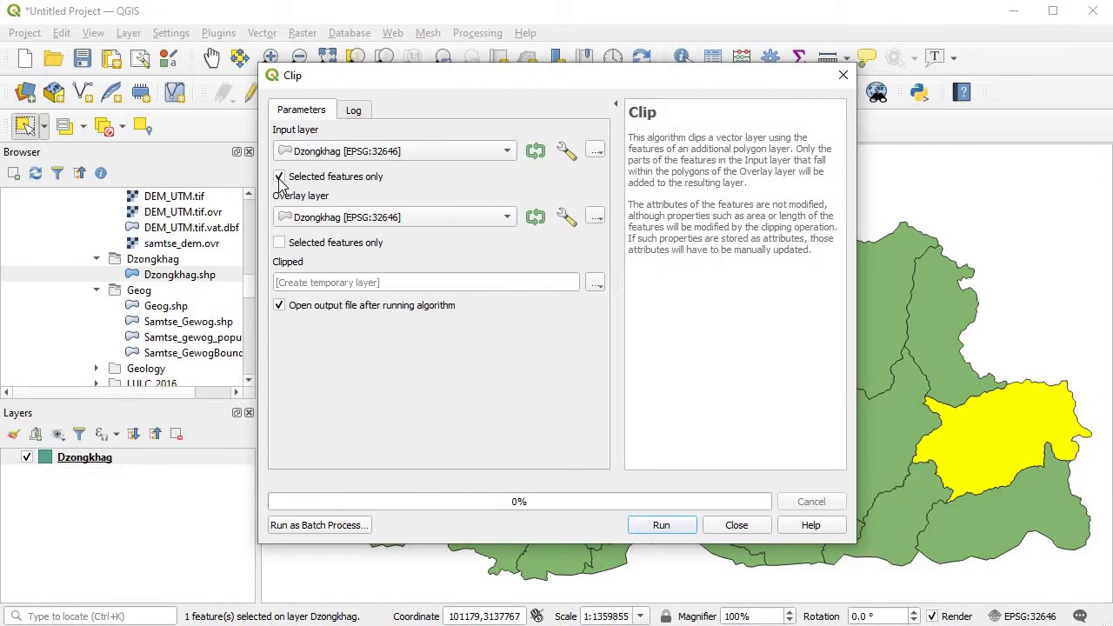
Step: Clip the selected Trashigang district to Trashigang Dzongkhag.gpkg on the Desktop
click(596, 286)
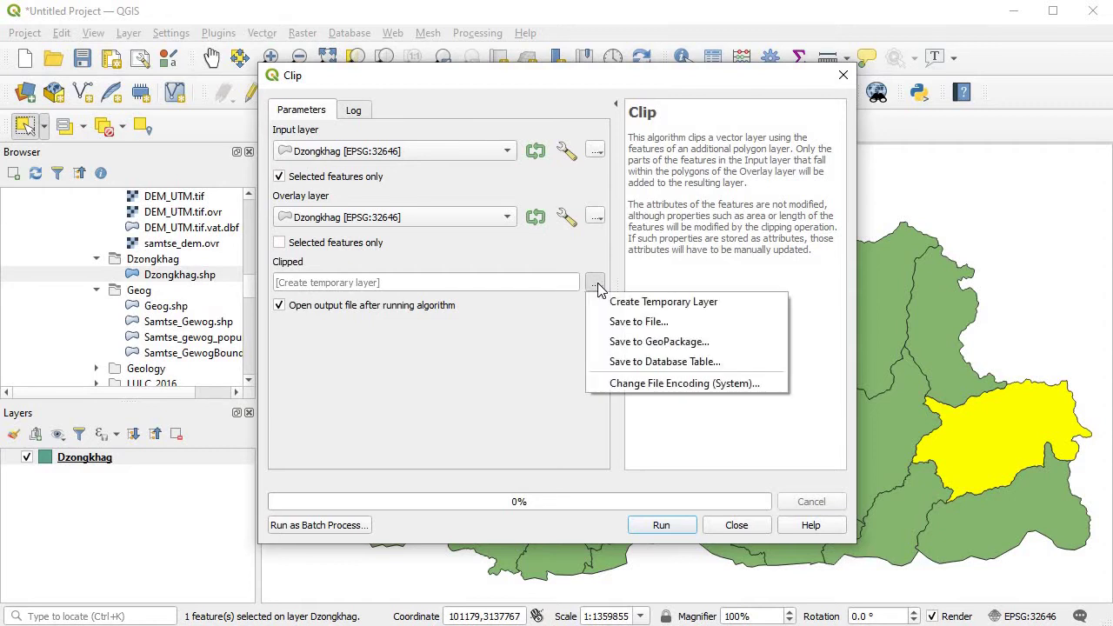
click(624, 323)
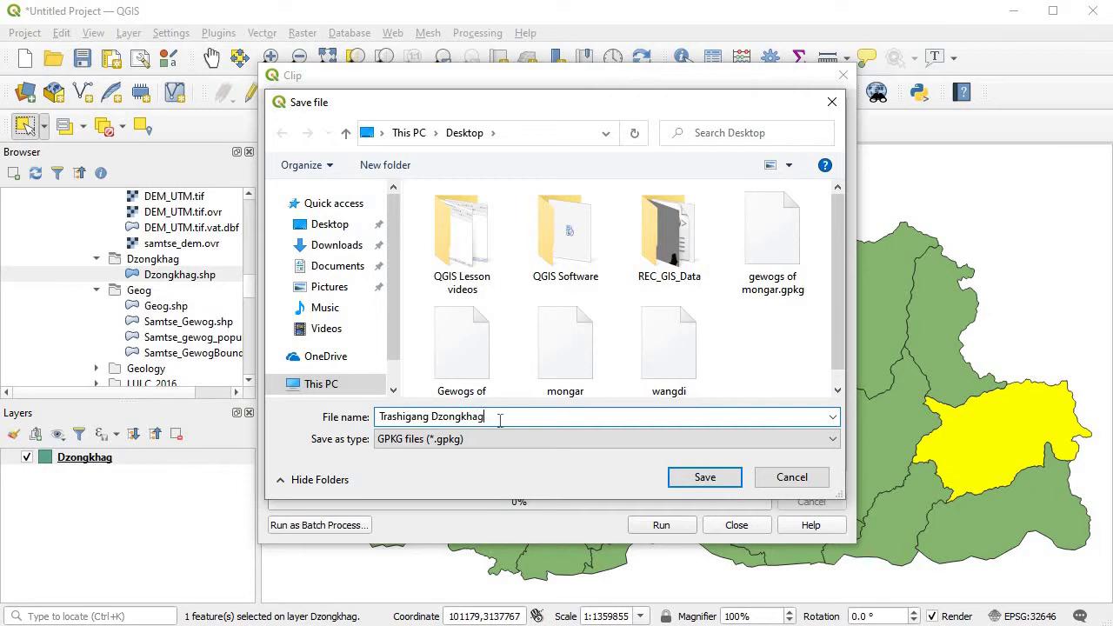
click(696, 477)
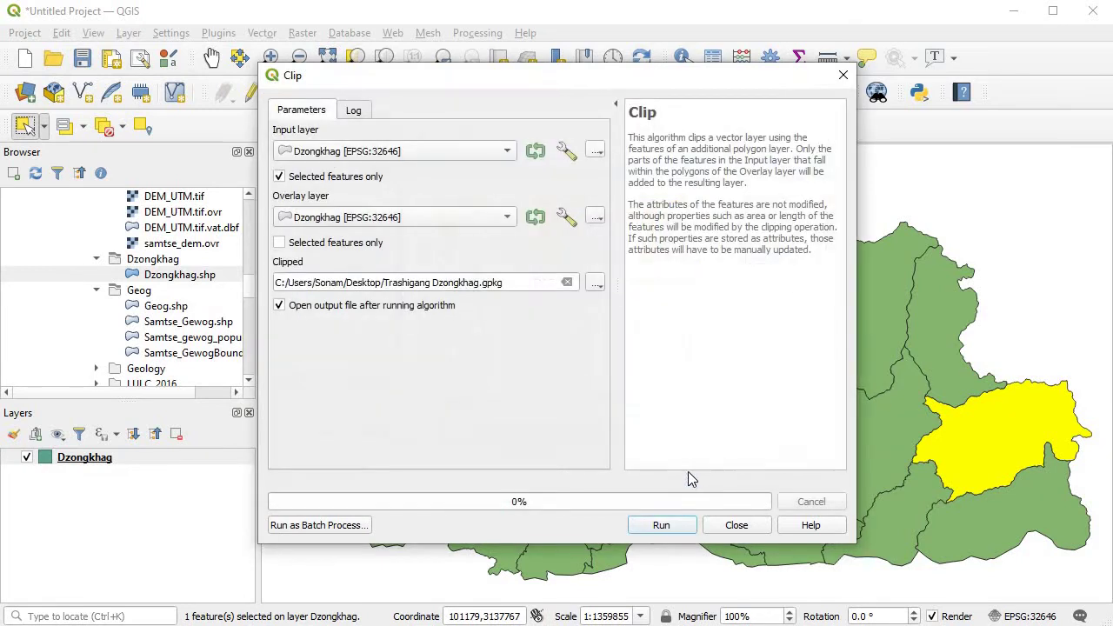
click(661, 526)
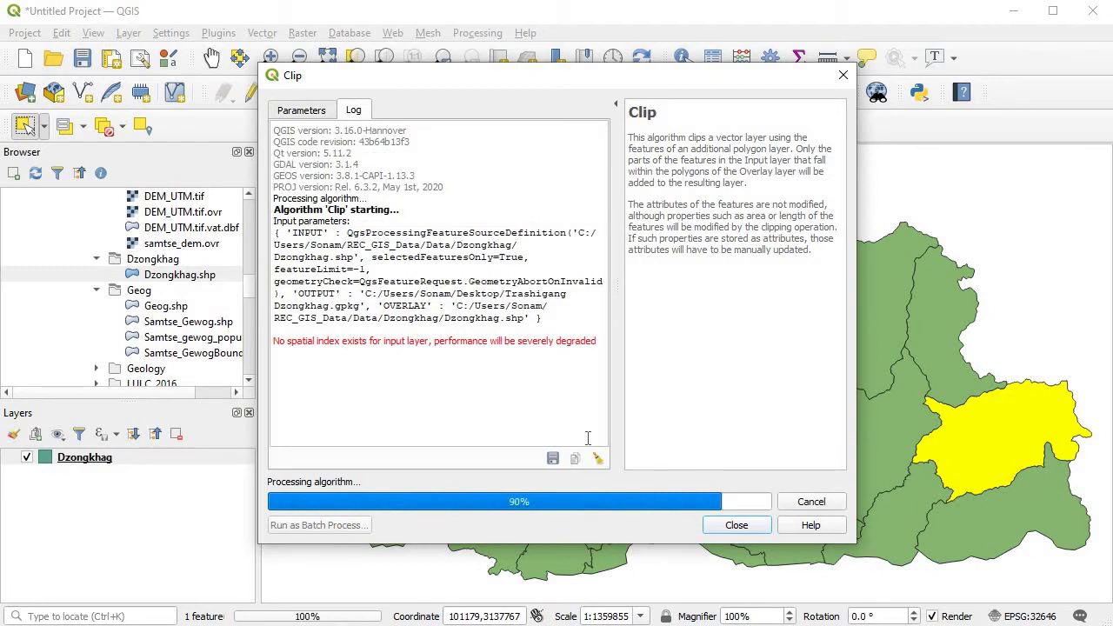
Step: Hide the Dzongkhag layer and pan the clipped Trashigang polygon to the map centre
click(736, 525)
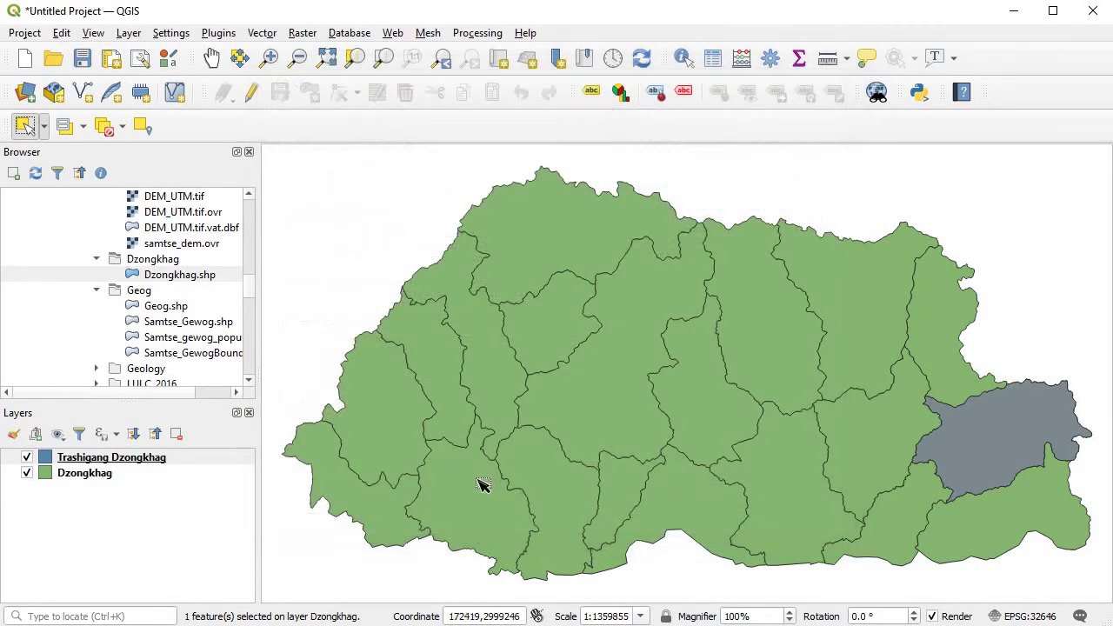
click(27, 472)
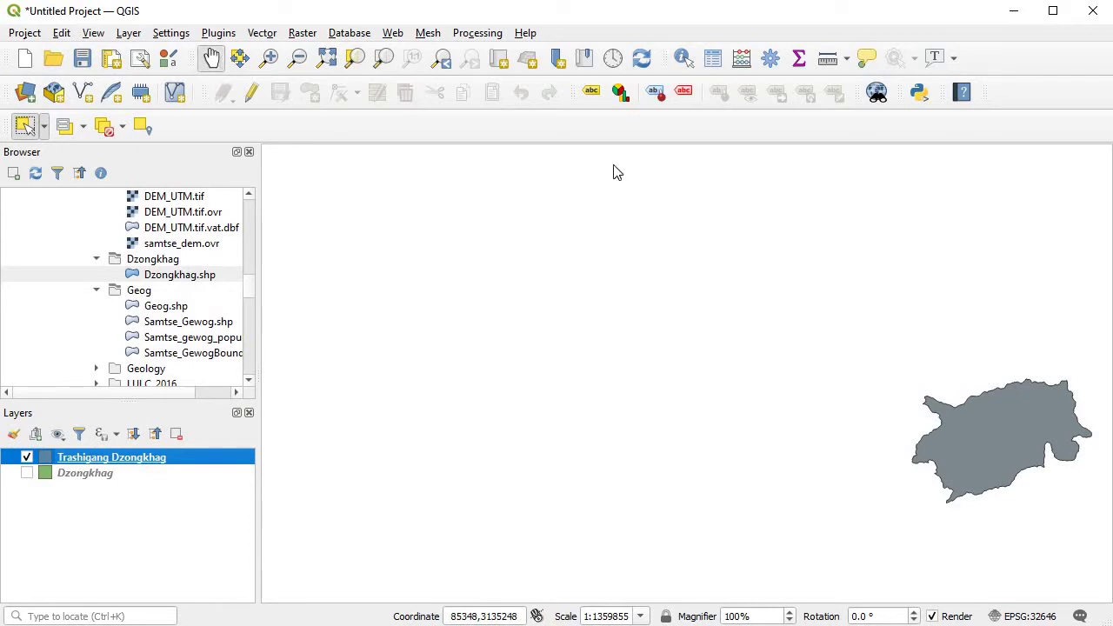
drag(1004, 424, 869, 429)
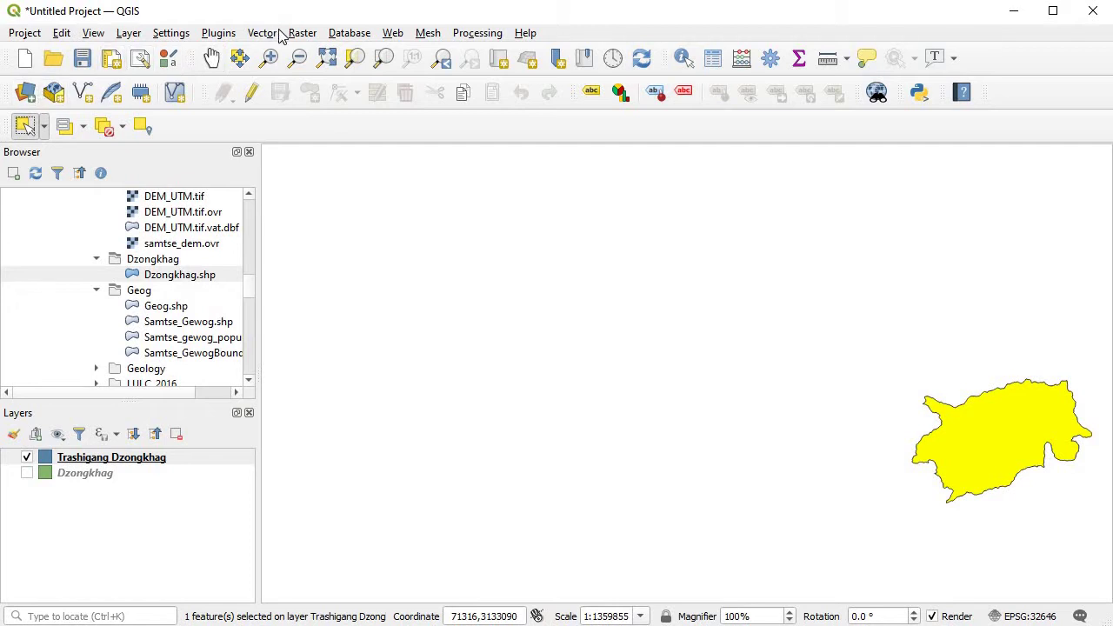
click(211, 57)
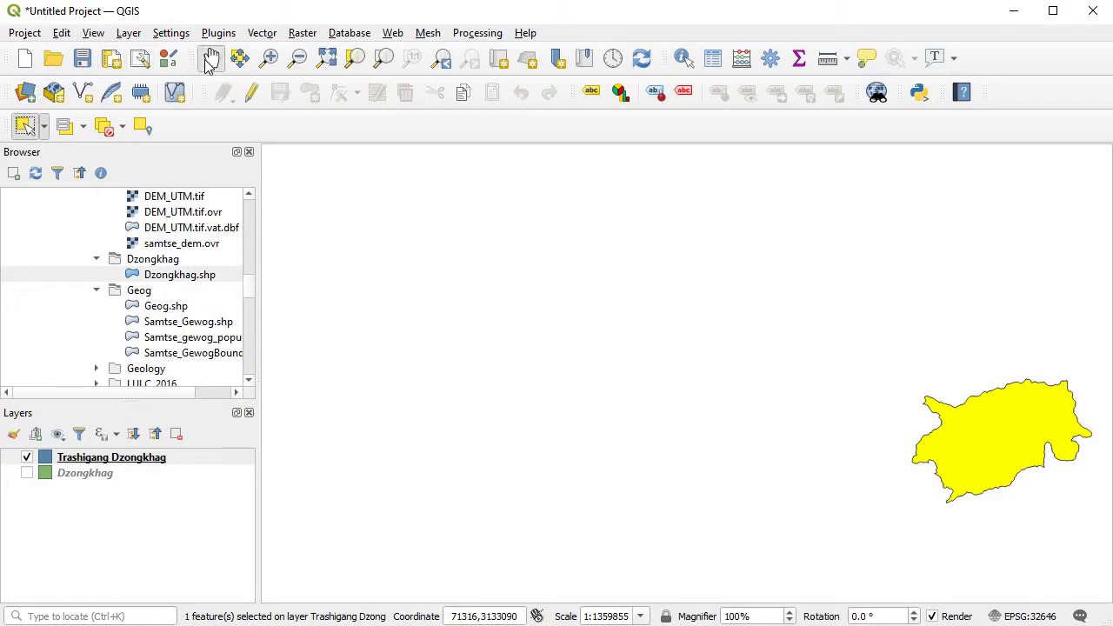
drag(979, 428, 566, 345)
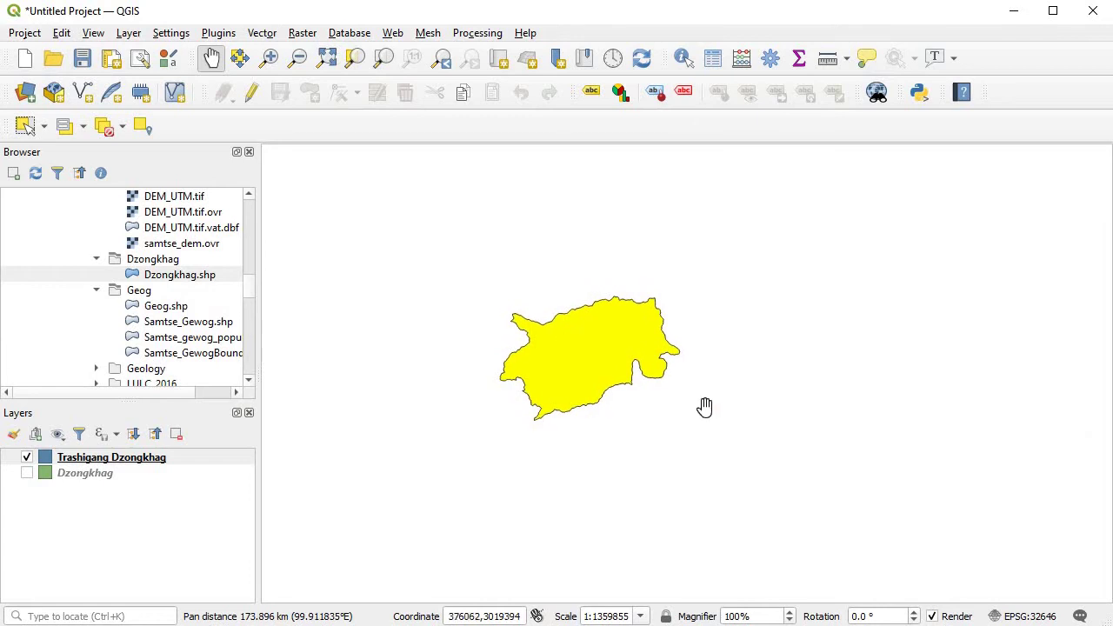
click(91, 475)
Step: Remove the Dzongkhag layer from the project, confirming the removal
right_click(92, 474)
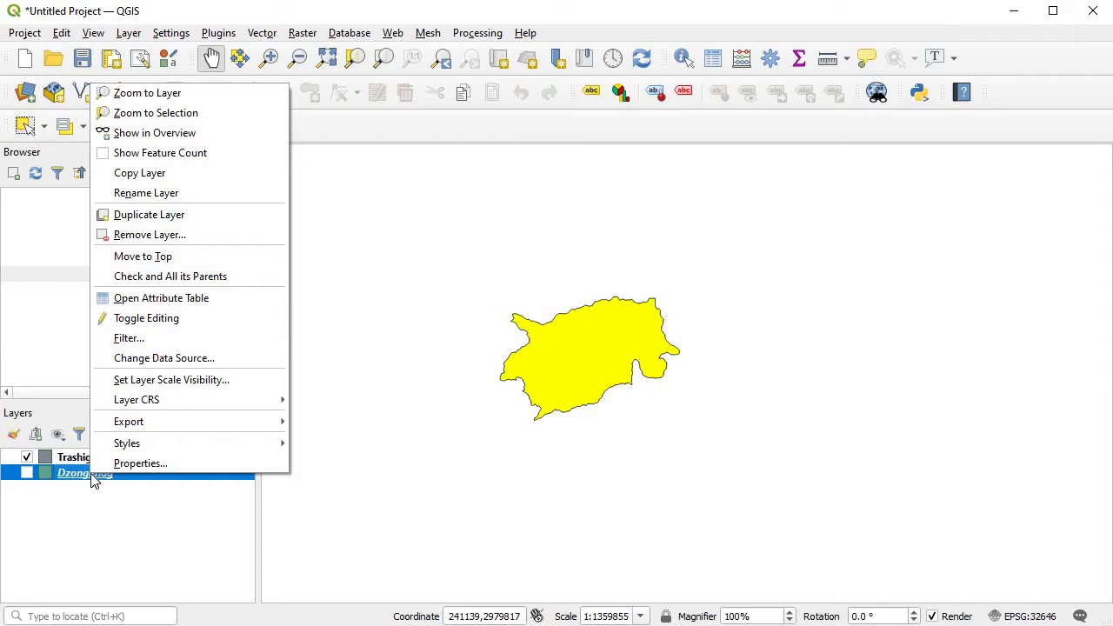
click(154, 243)
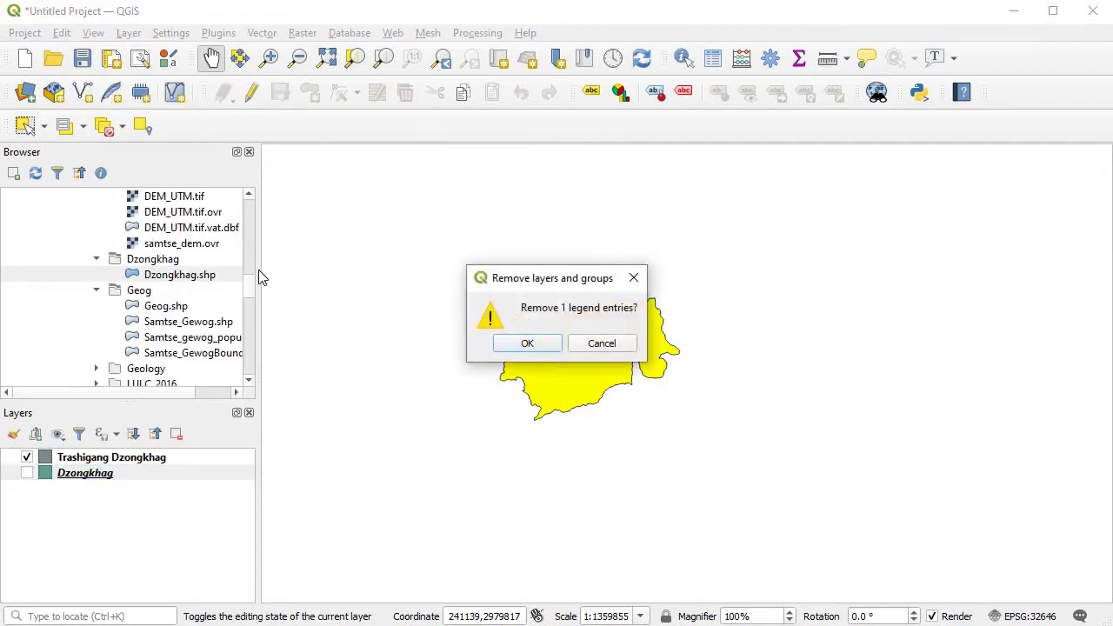
click(528, 343)
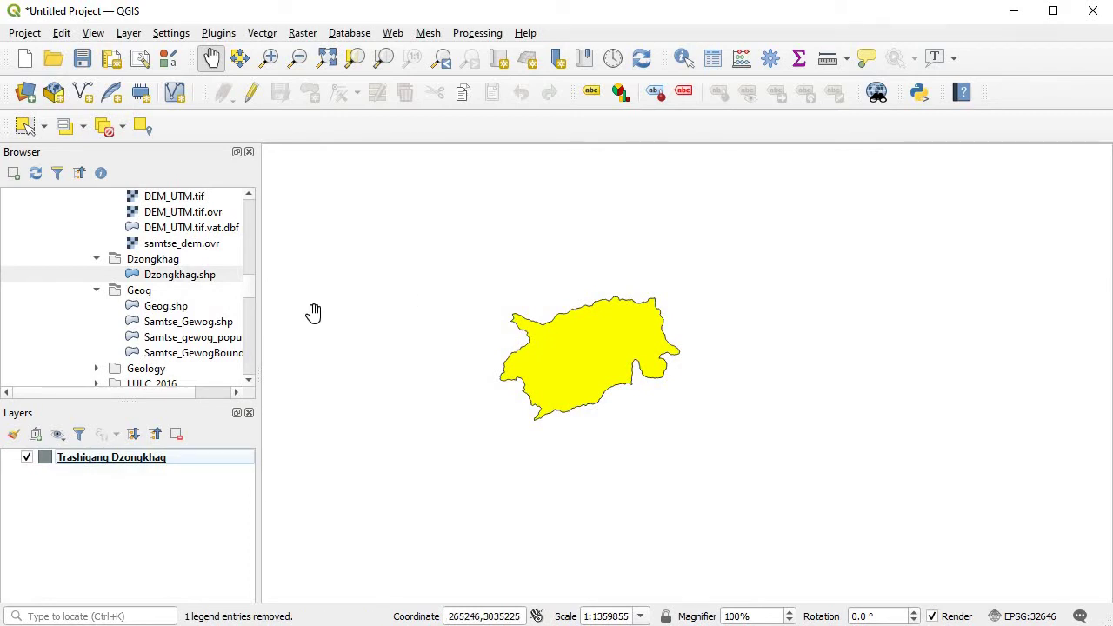
Step: Add Geog.shp from the Browser and pan until all of Bhutan's gewogs are visible
click(250, 294)
scroll(249, 294, up, 2)
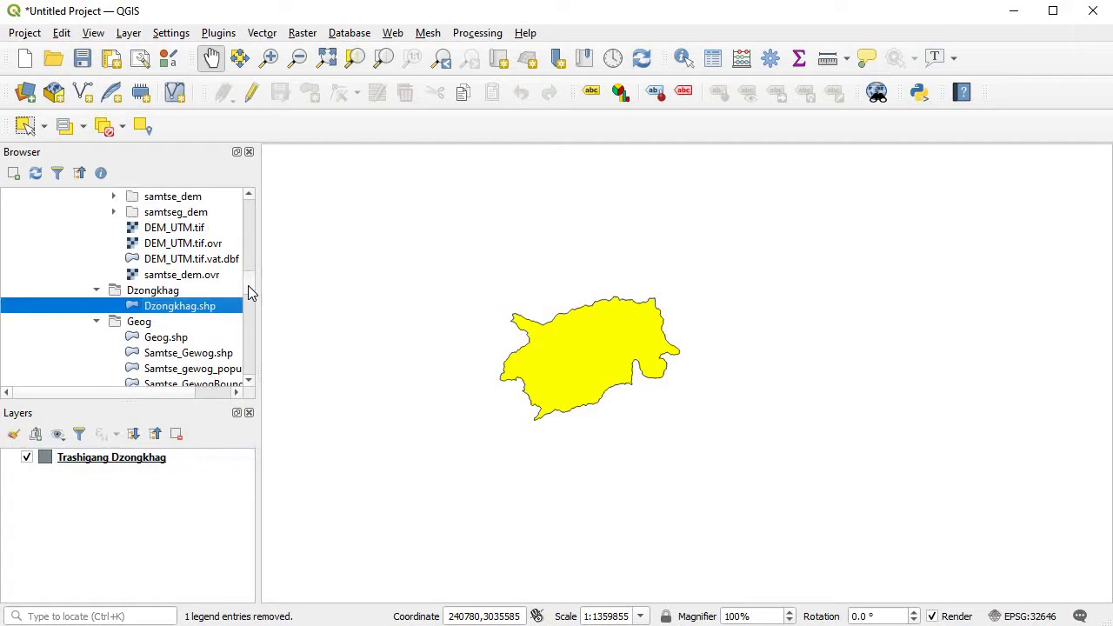
scroll(250, 295, down, 3)
scroll(250, 295, up, 1)
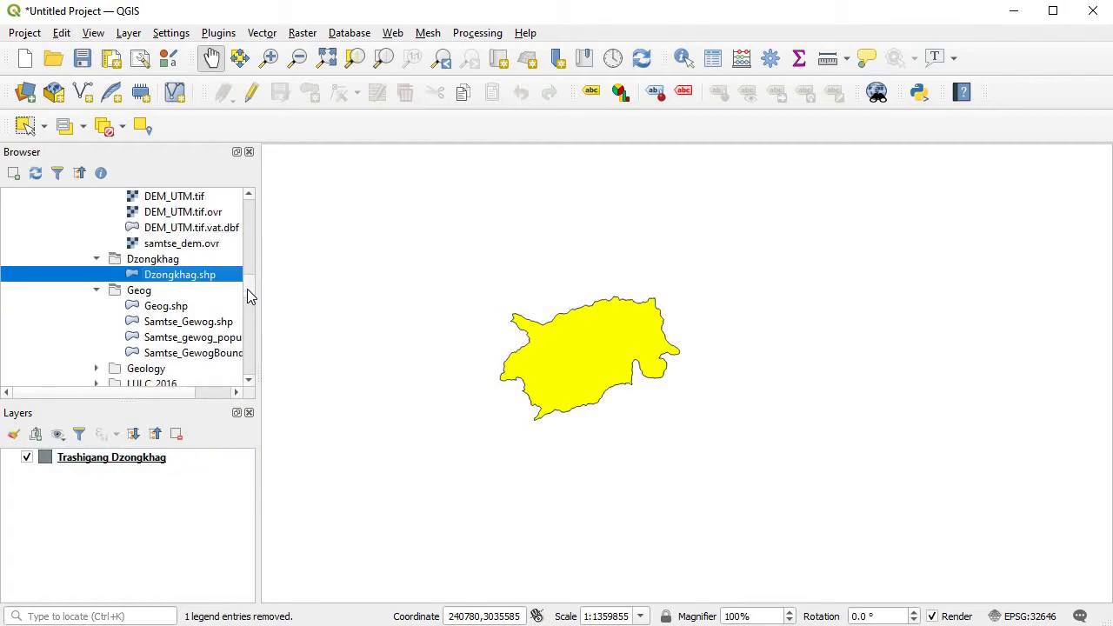
scroll(249, 297, down, 2)
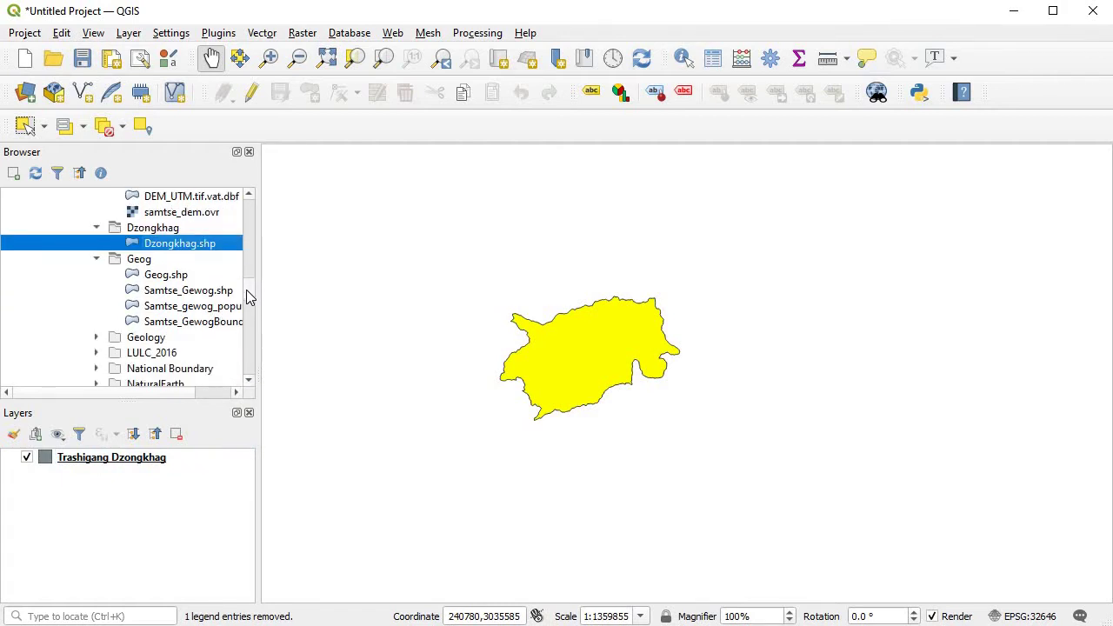
double_click(171, 280)
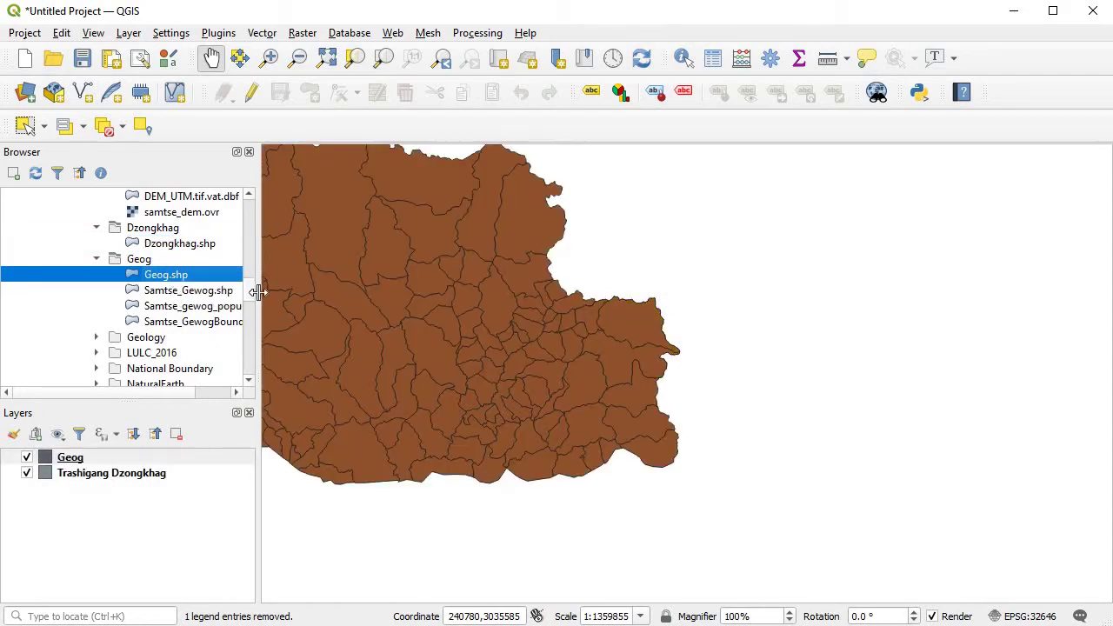
click(211, 63)
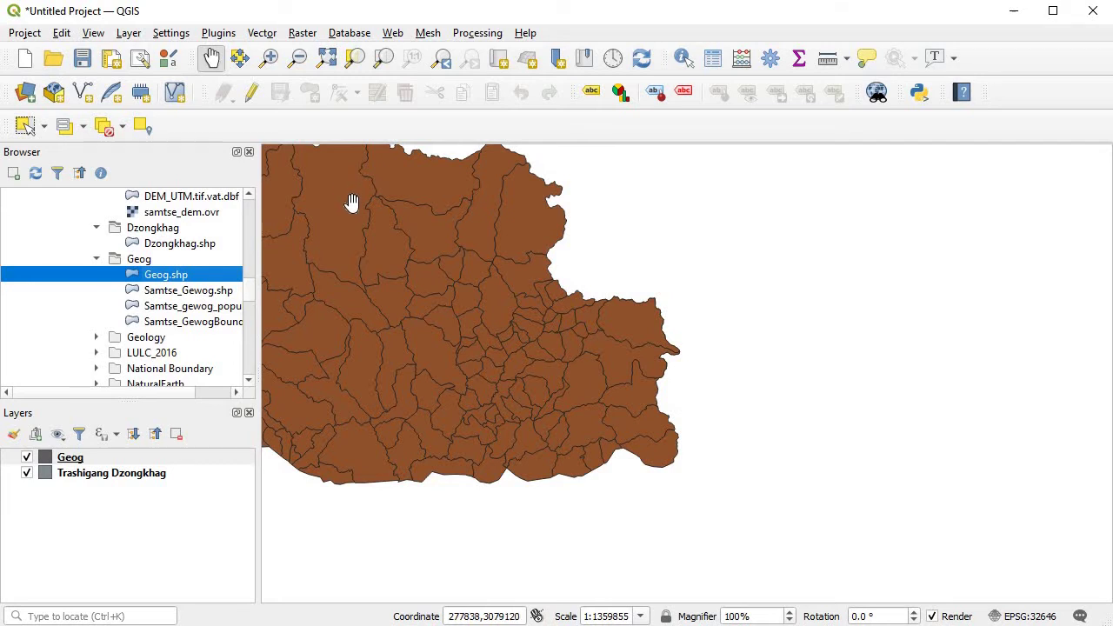
drag(351, 202, 722, 263)
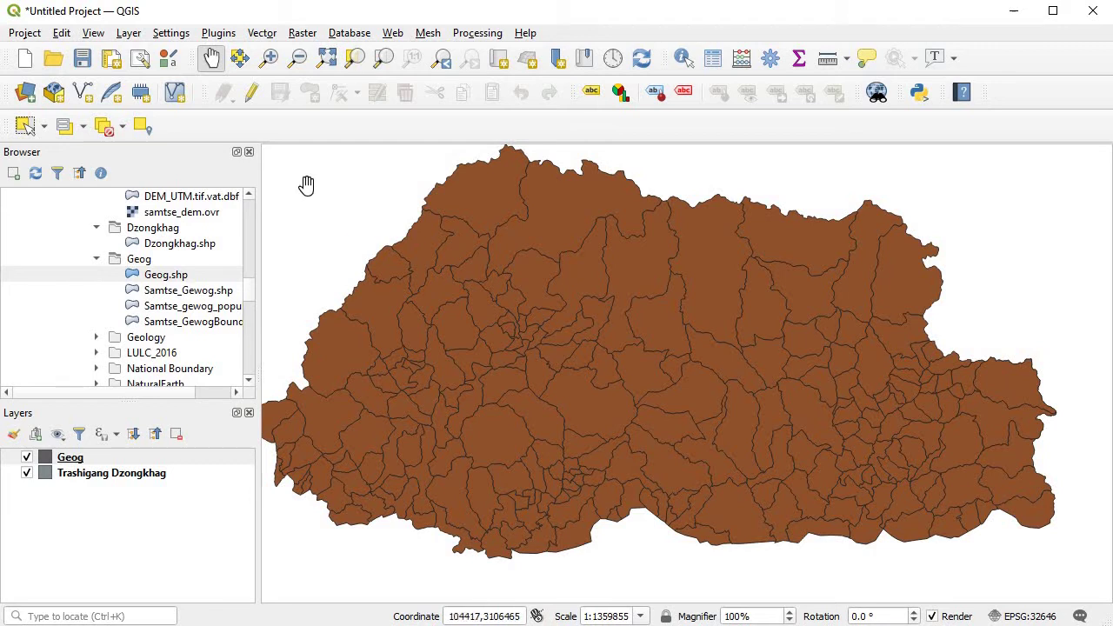
Step: Set up Clip with Geog as input and Trashigang Dzongkhag as the overlay layer
click(261, 32)
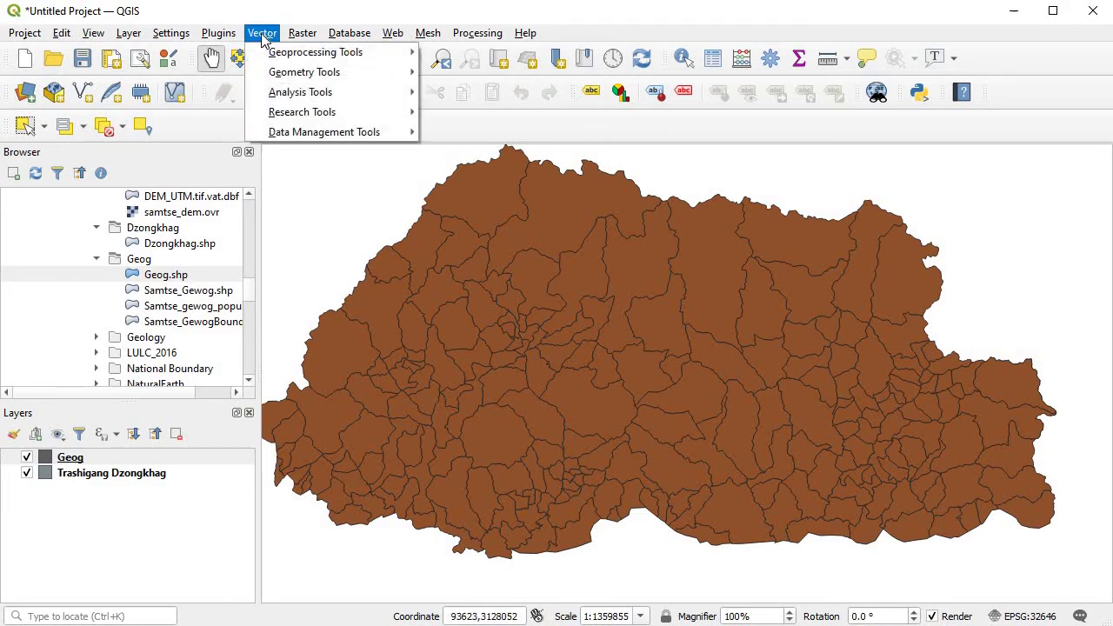
mouse_move(289, 59)
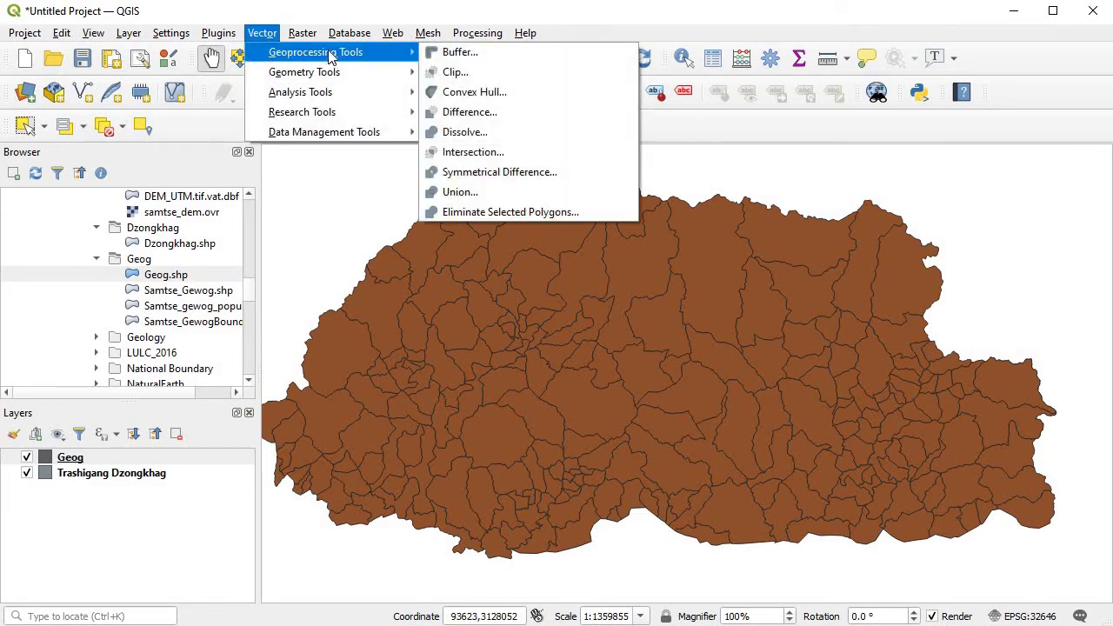
click(452, 73)
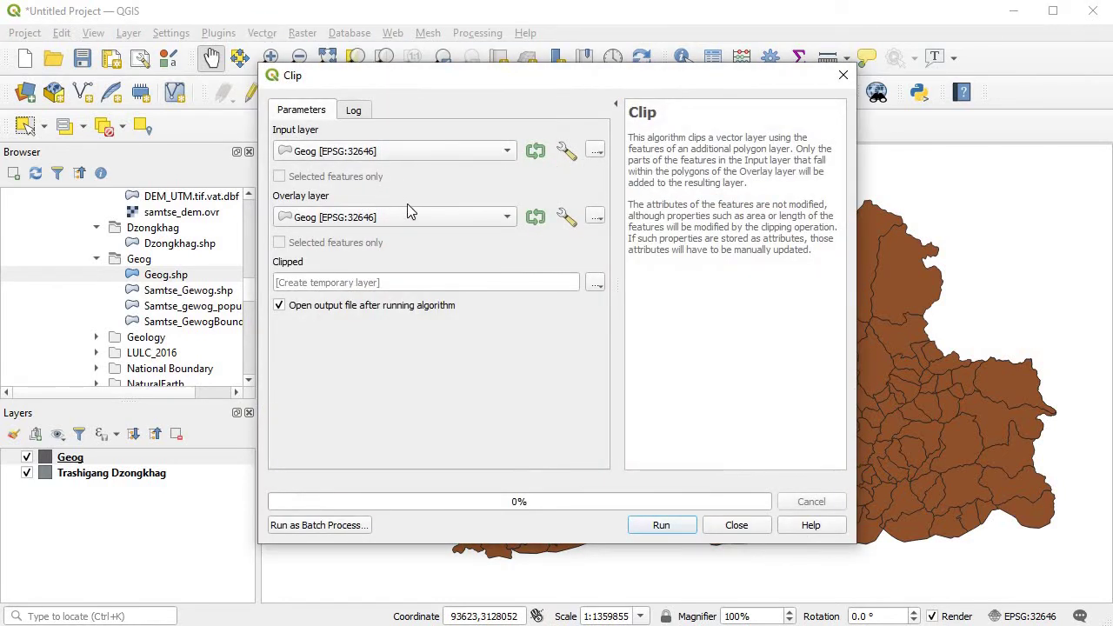
click(504, 218)
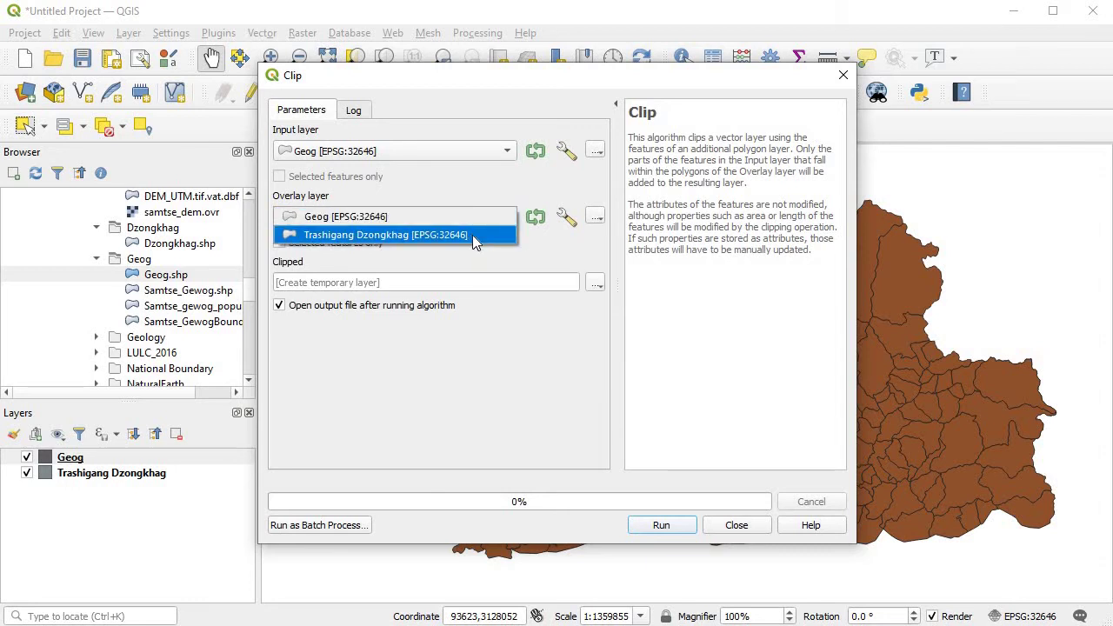
click(472, 234)
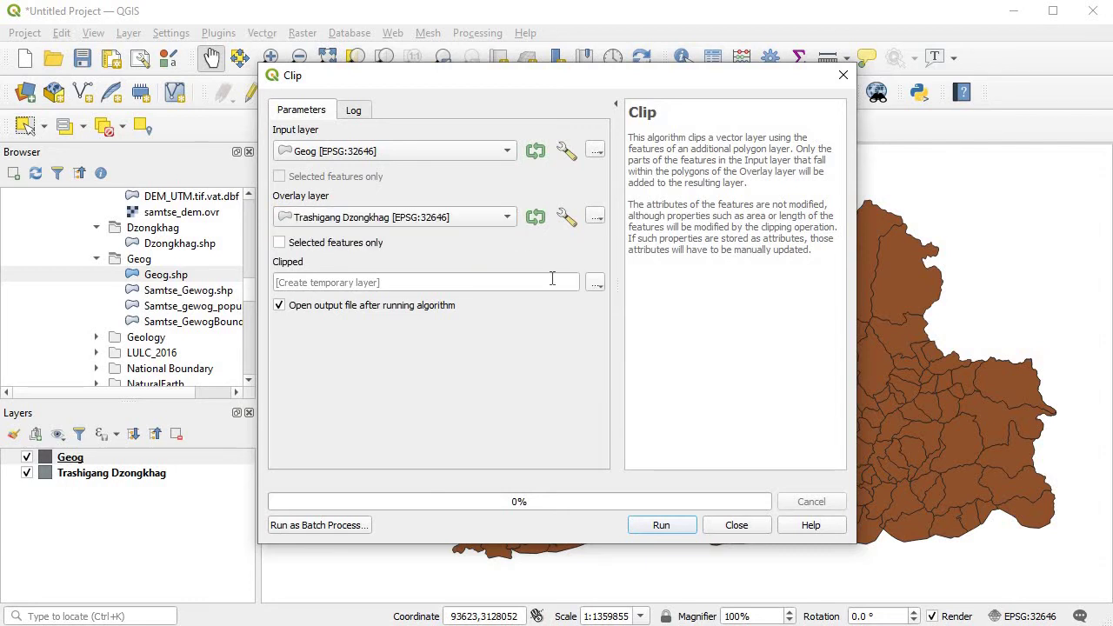
click(595, 284)
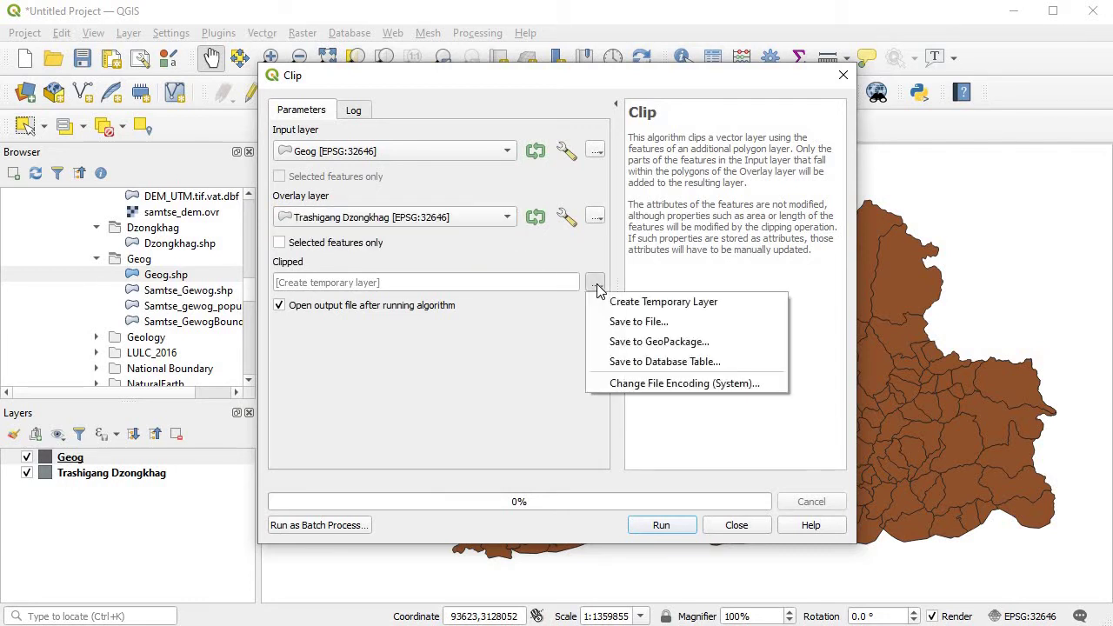
Step: Save the clipped gewogs as Gewogs of tashigang.gpkg on the Desktop and run the clip
click(626, 325)
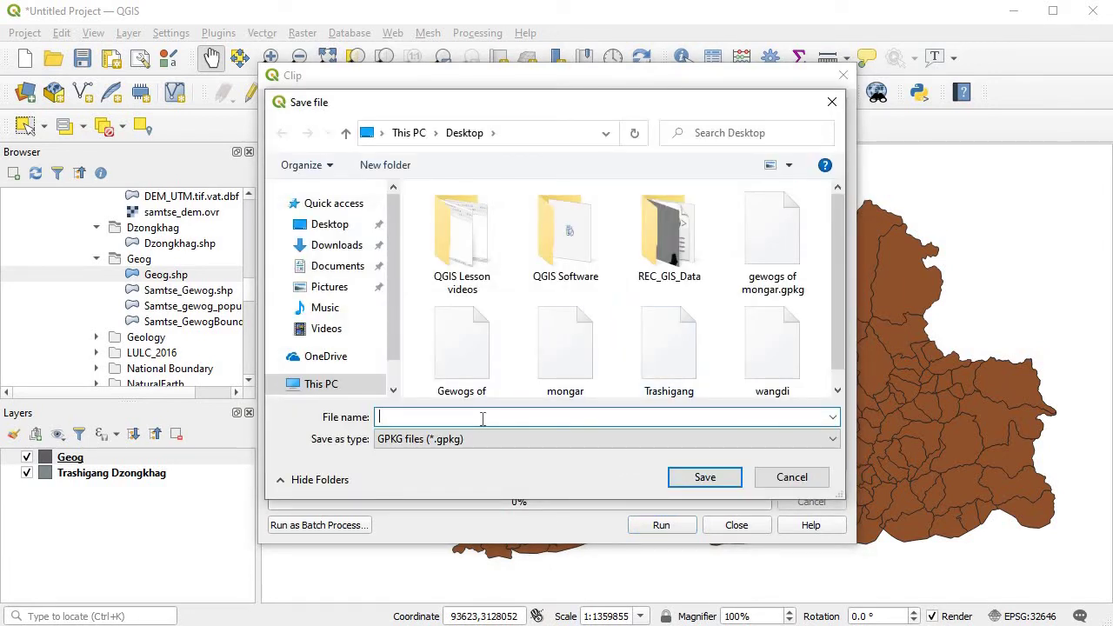
text(Gewogs)
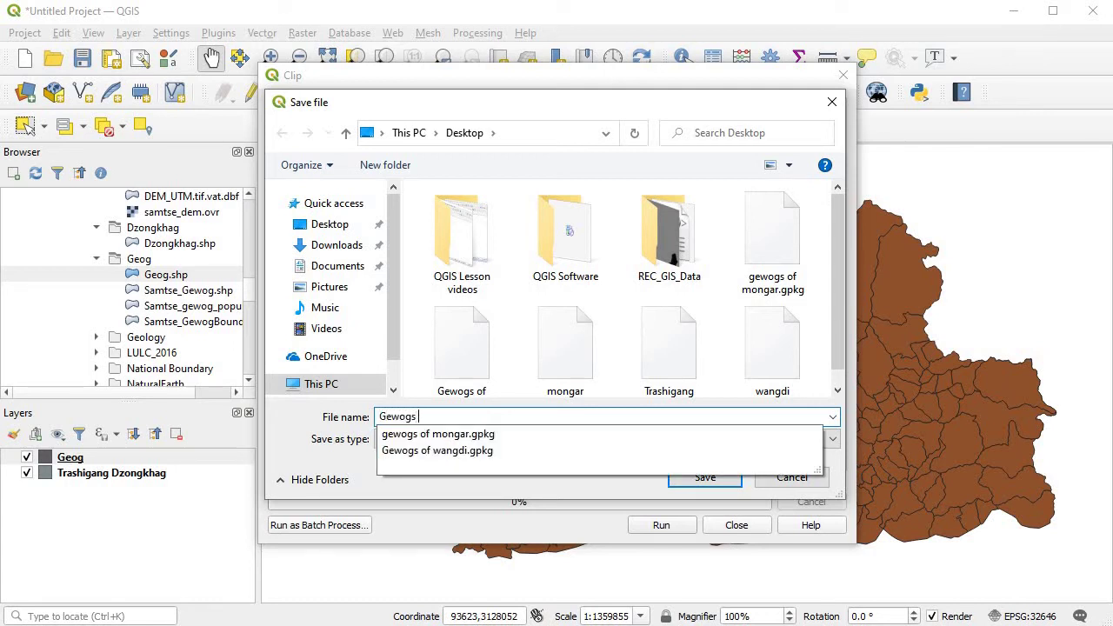
text( of tashigang)
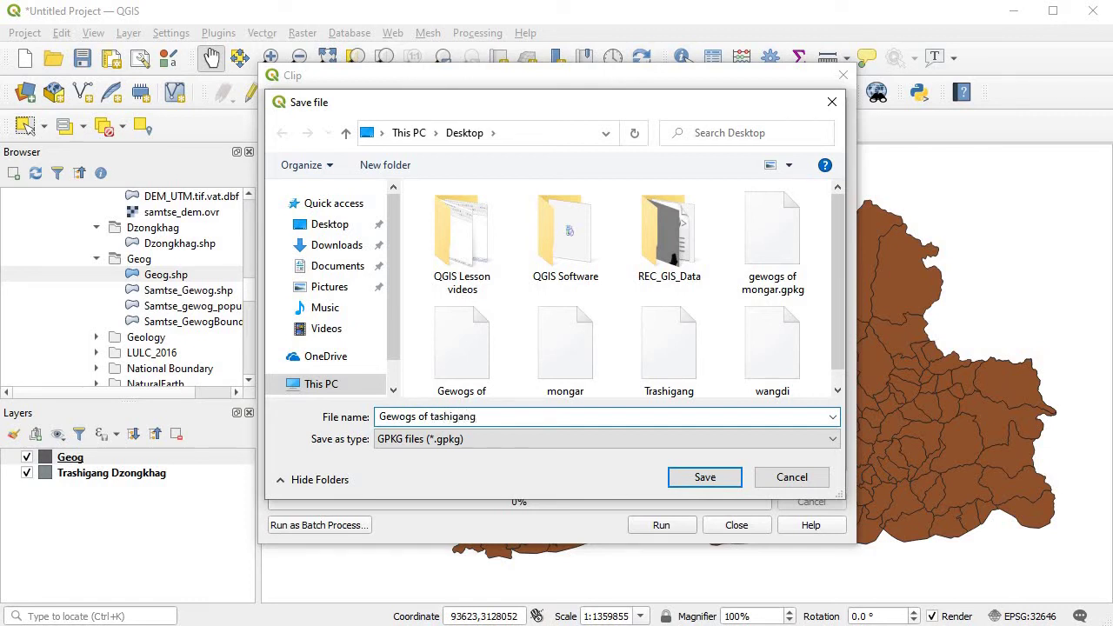
click(704, 478)
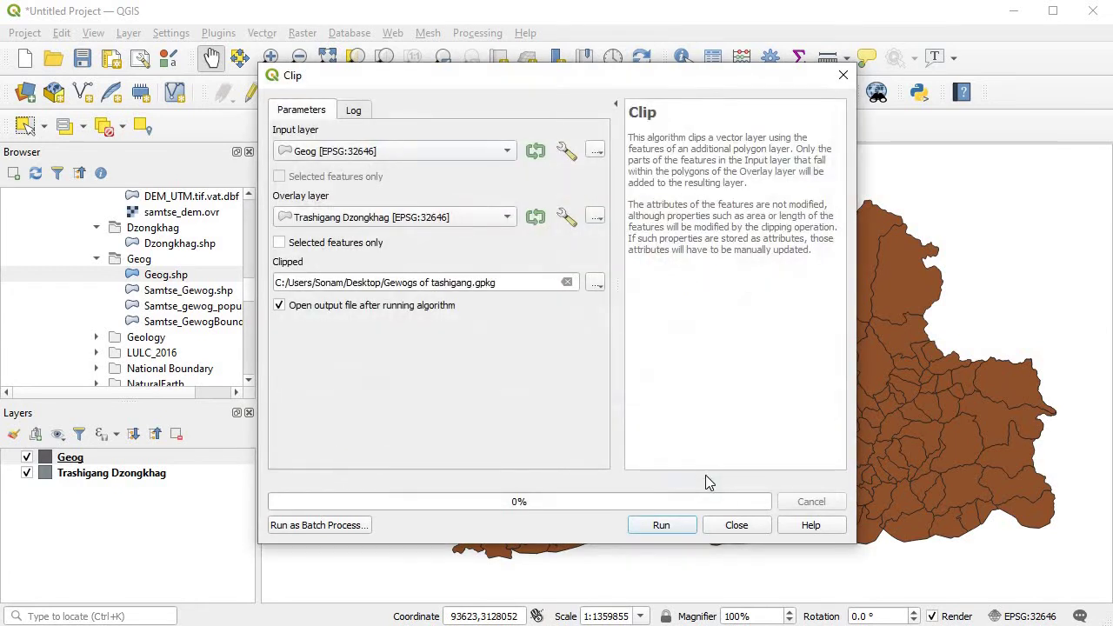
click(662, 526)
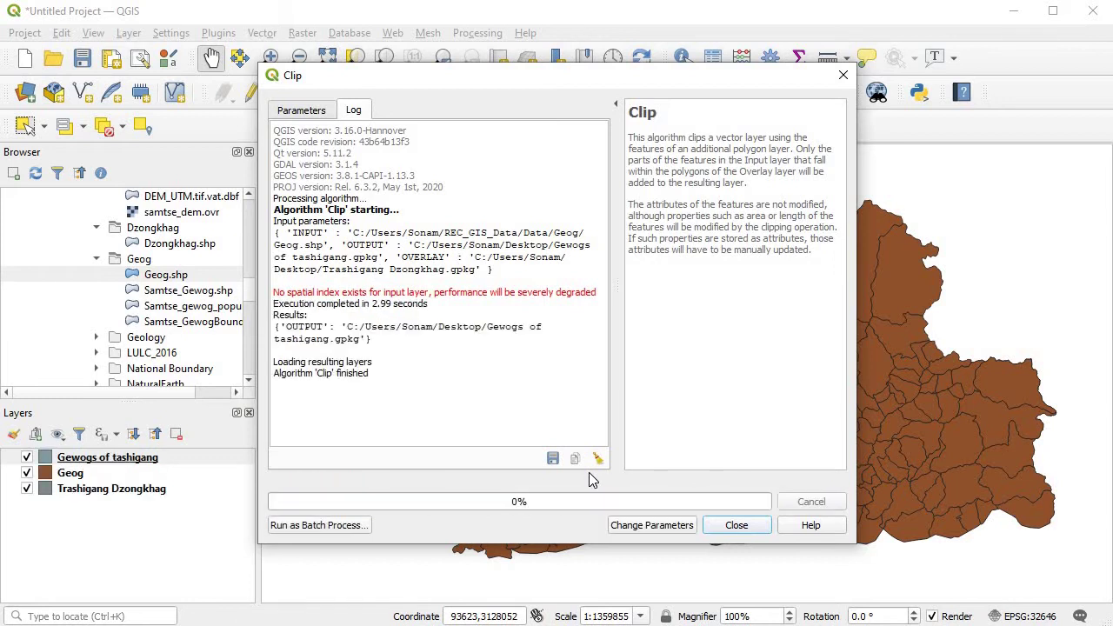
click(736, 525)
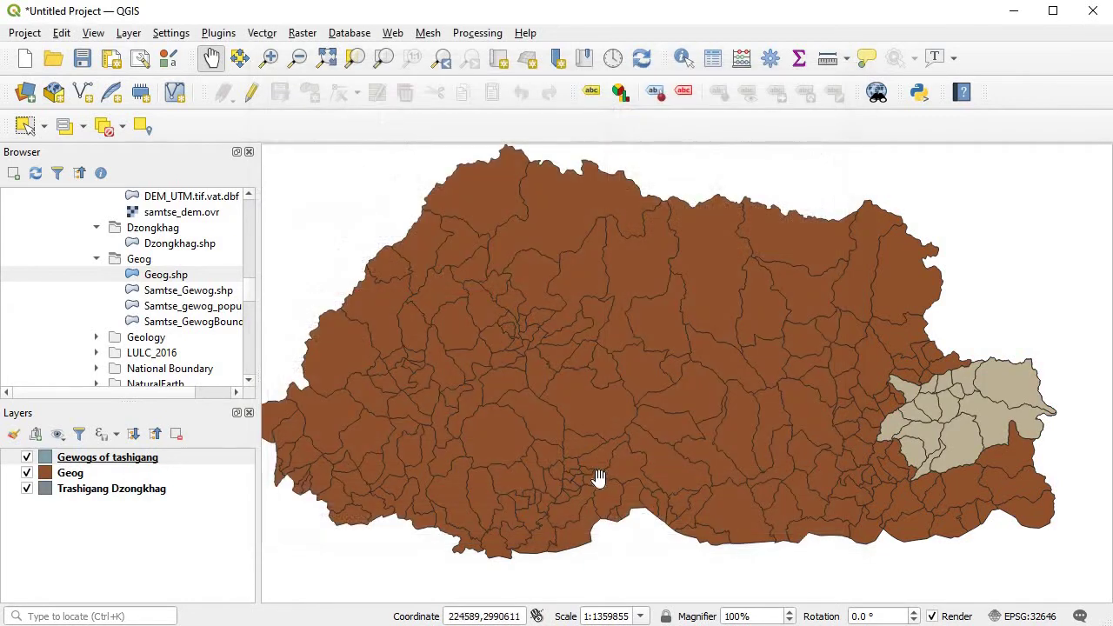
Step: Hide the Trashigang Dzongkhag and Geog layers and centre the Trashigang gewogs on the map
click(28, 489)
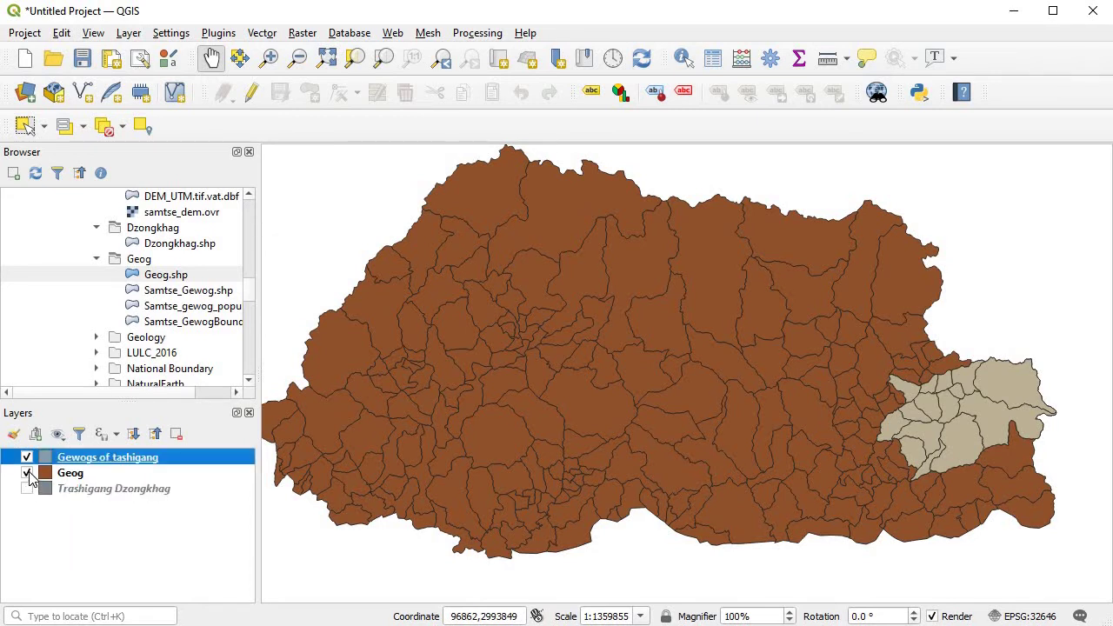
click(27, 474)
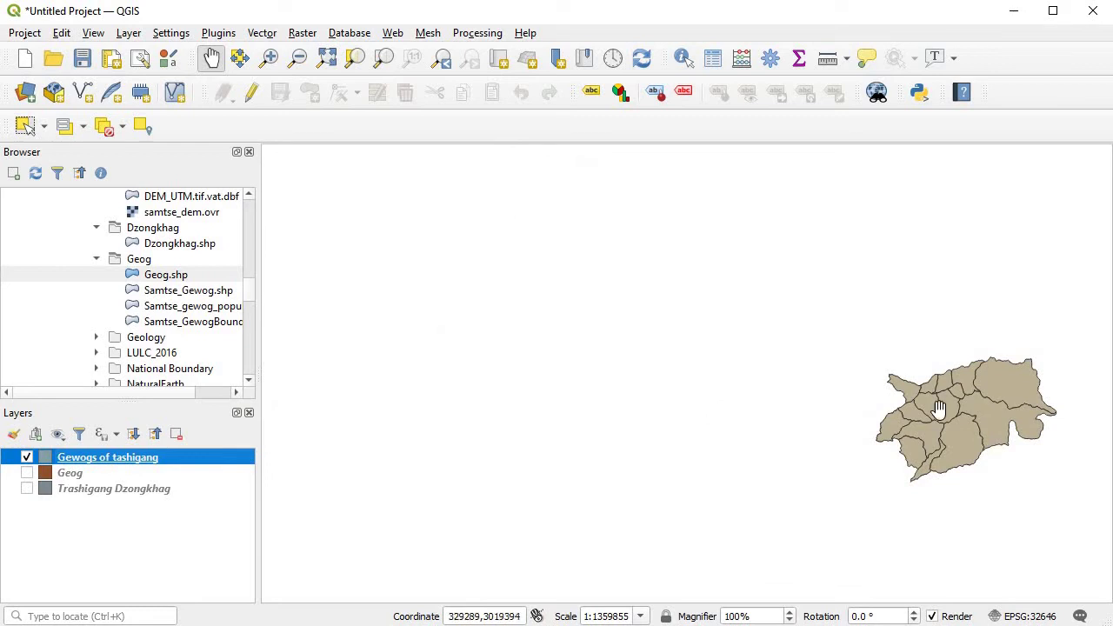
drag(944, 410, 740, 387)
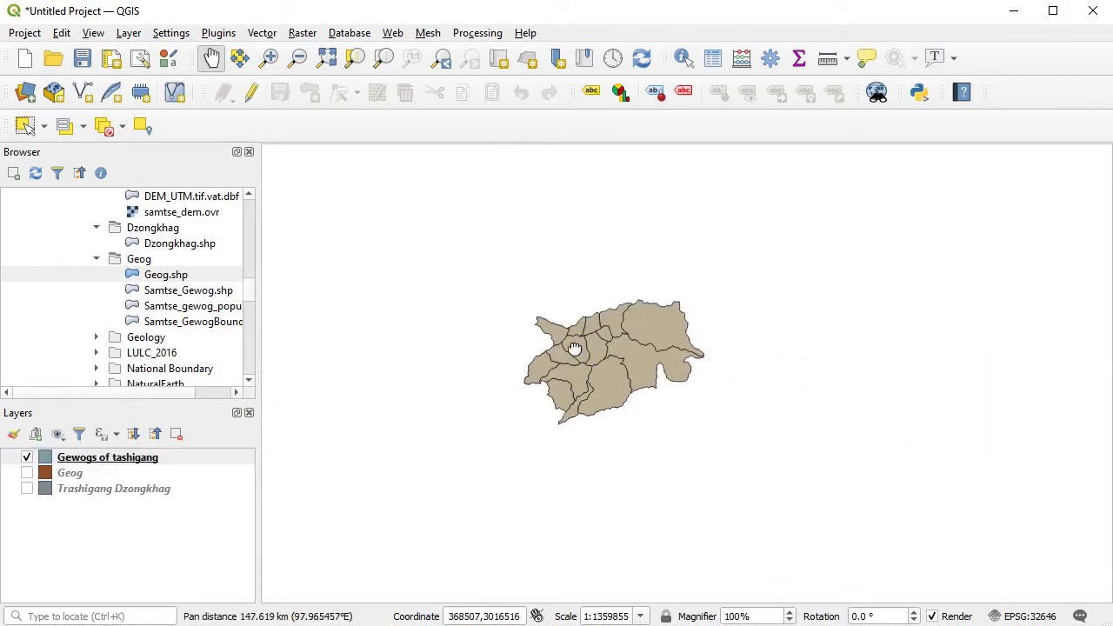
drag(574, 348, 550, 332)
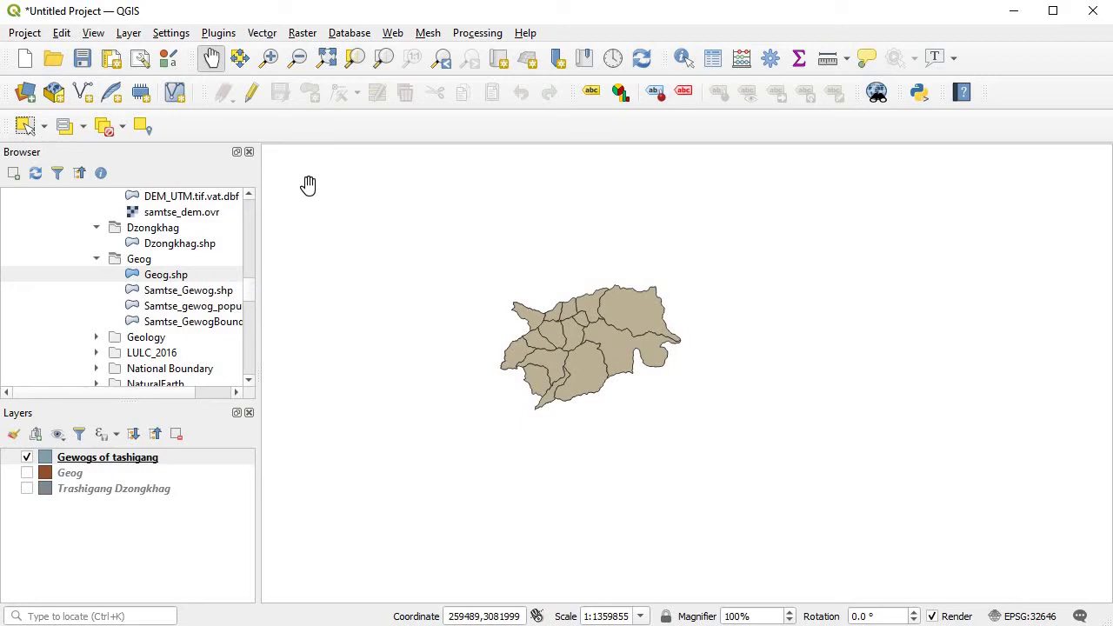
Step: Label the Gewogs of tashigang layer with single GeogName labels and a 1 mm text buffer
click(117, 464)
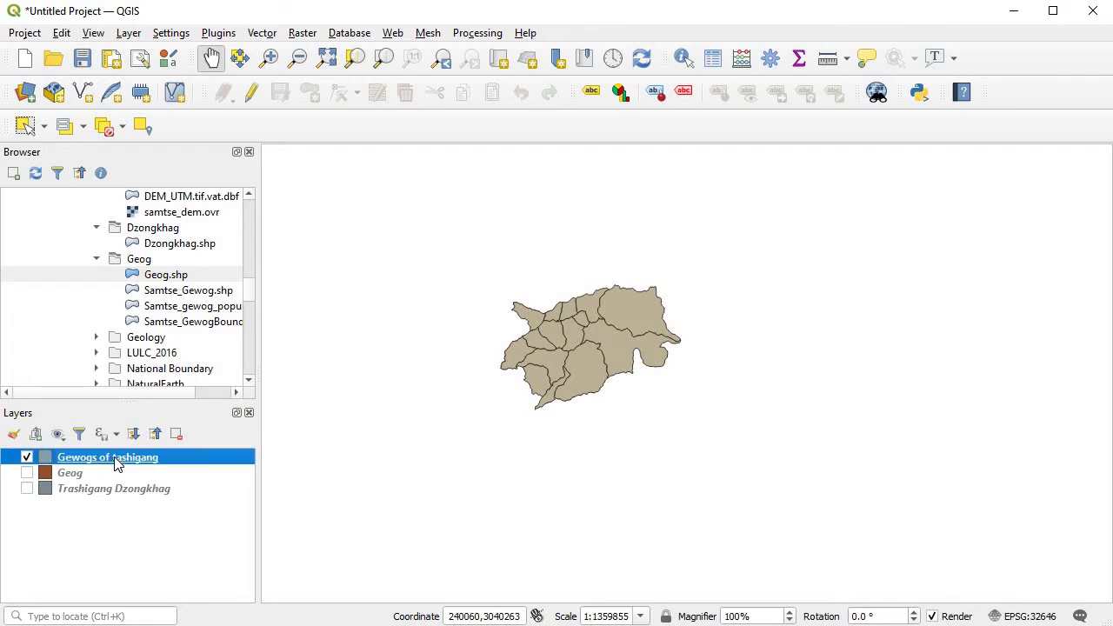
double_click(115, 460)
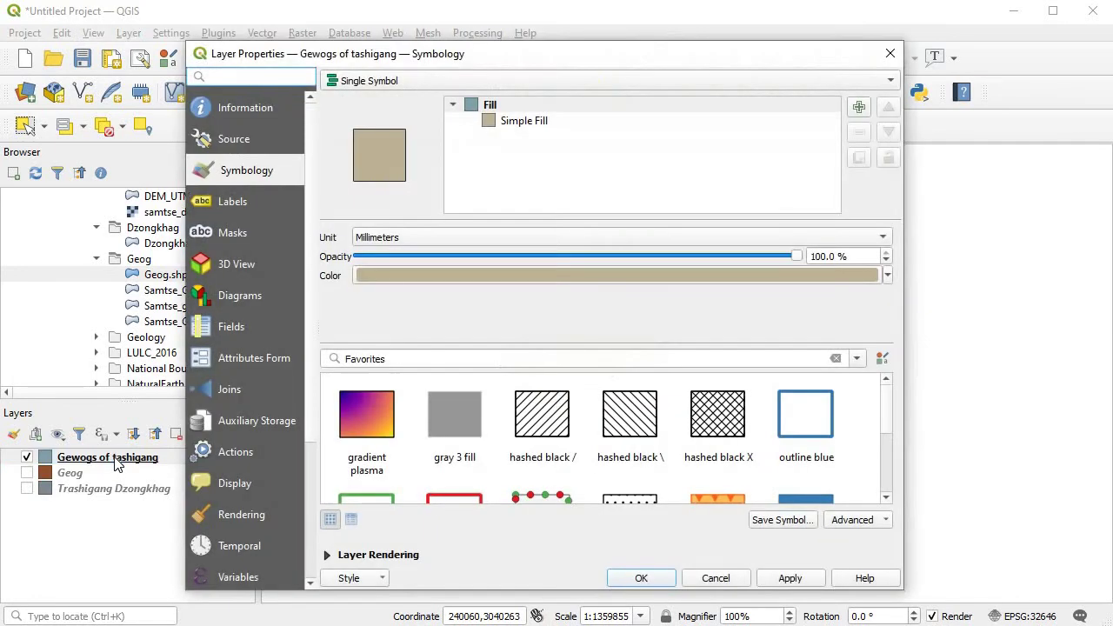
click(243, 205)
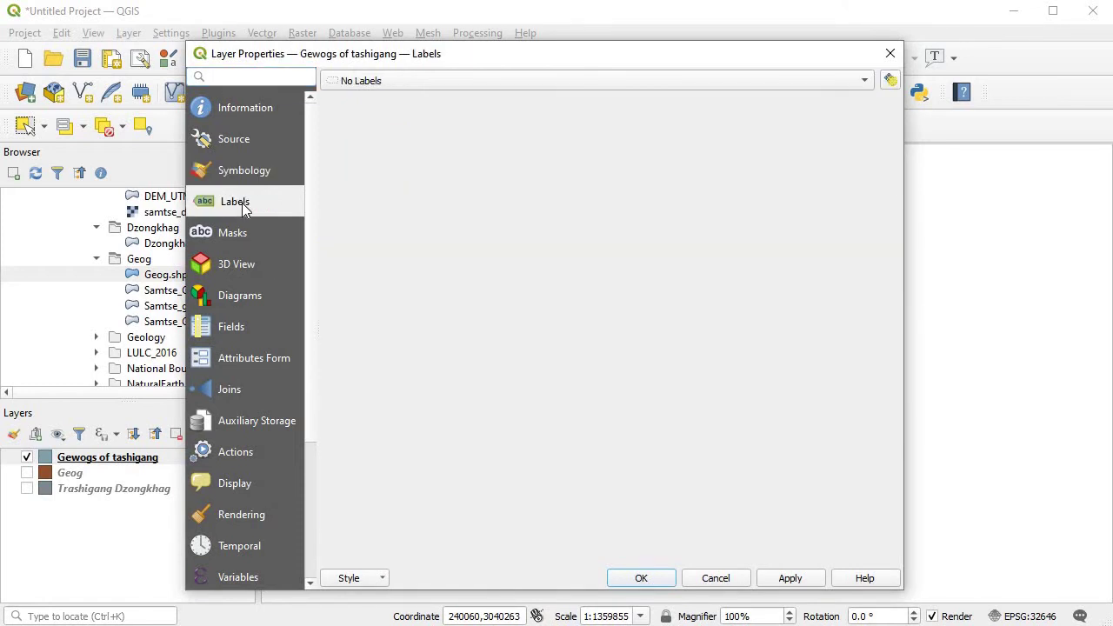
click(657, 85)
key(Escape)
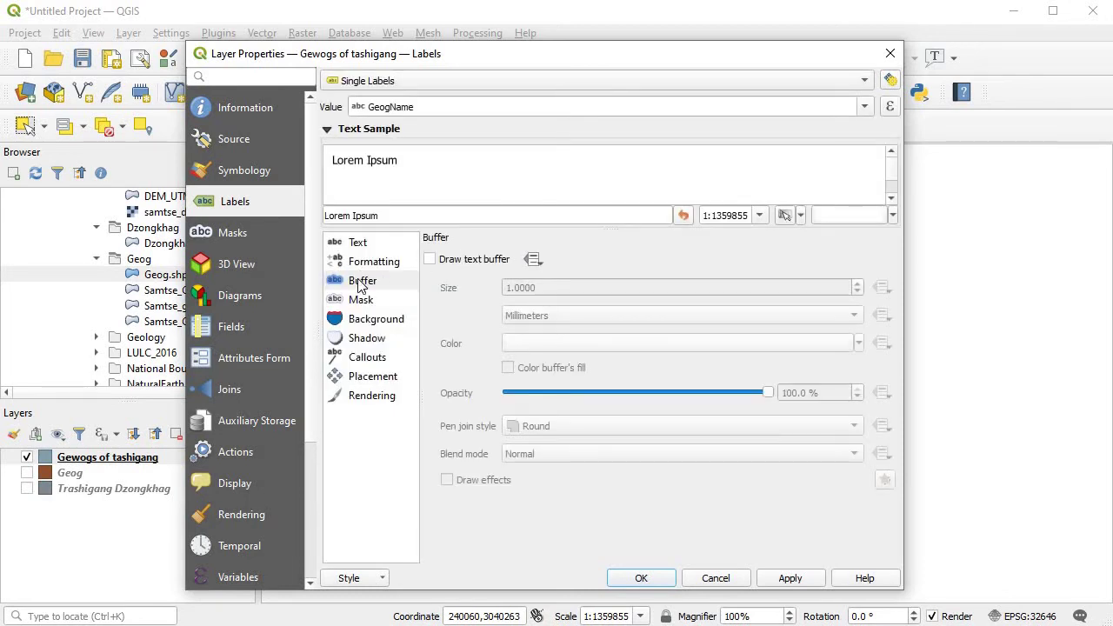
click(429, 259)
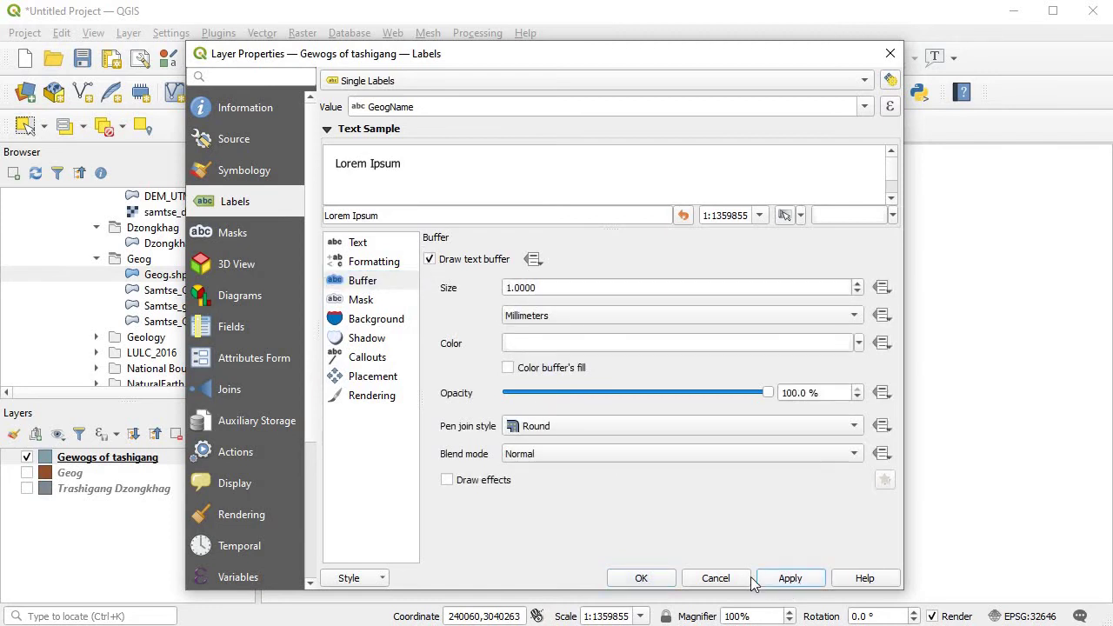
click(640, 578)
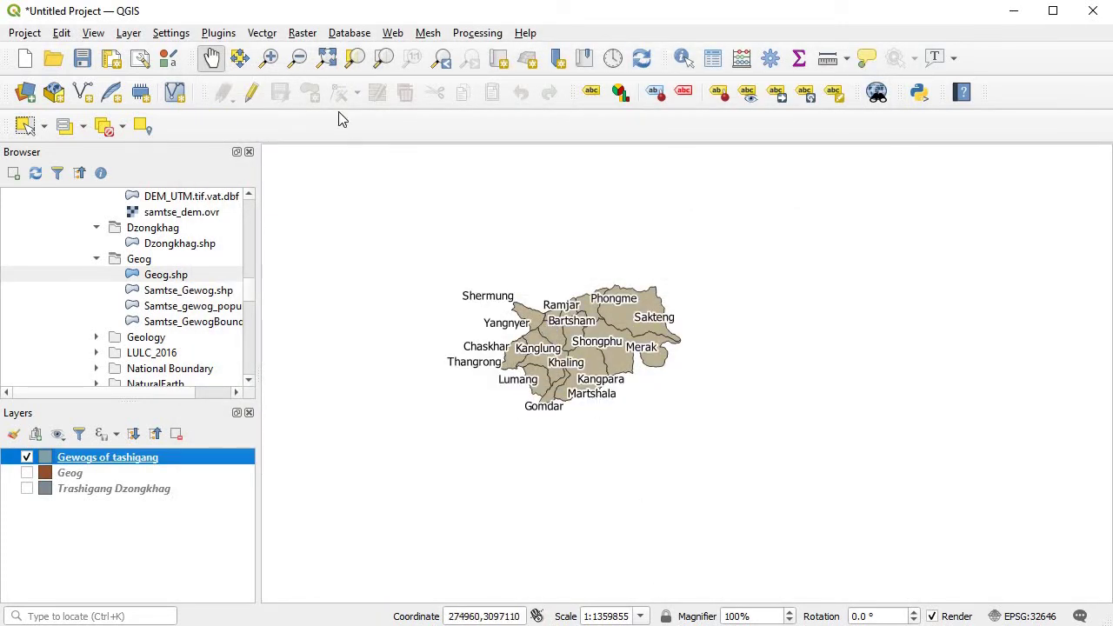
Step: Zoom in on the Trashigang gewogs and pan them up-left so the labels are readable
click(270, 58)
click(549, 322)
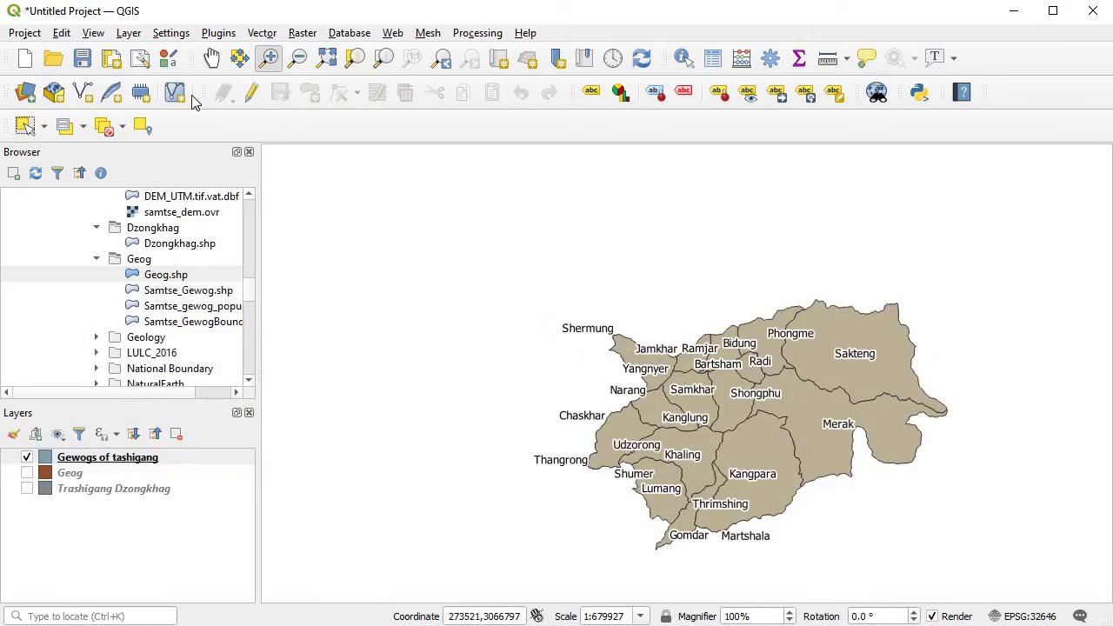
click(211, 58)
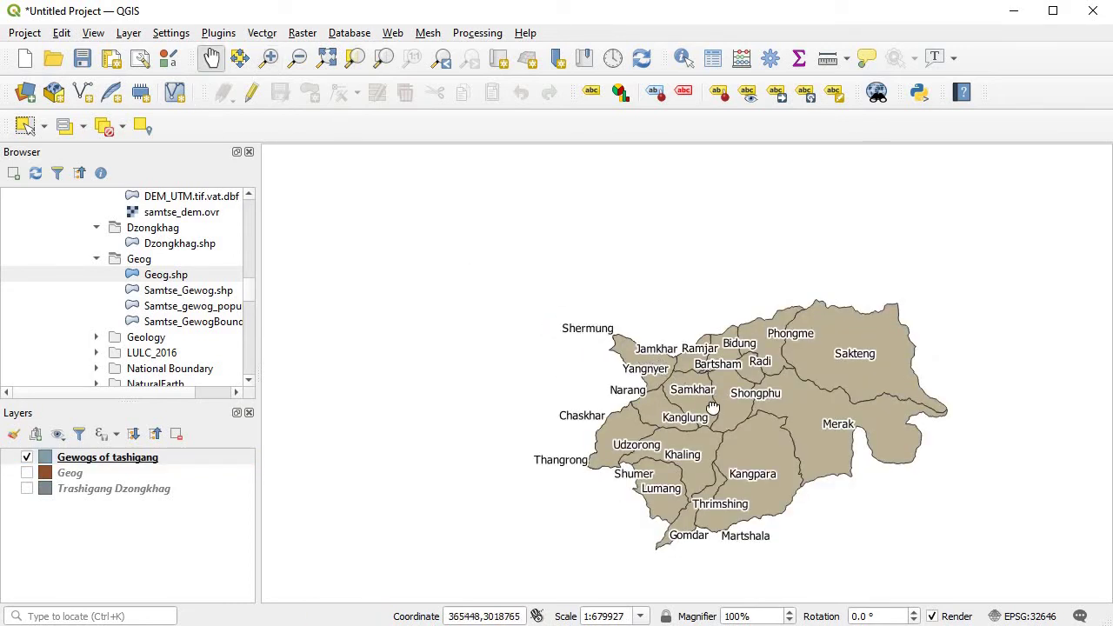
drag(712, 408, 511, 323)
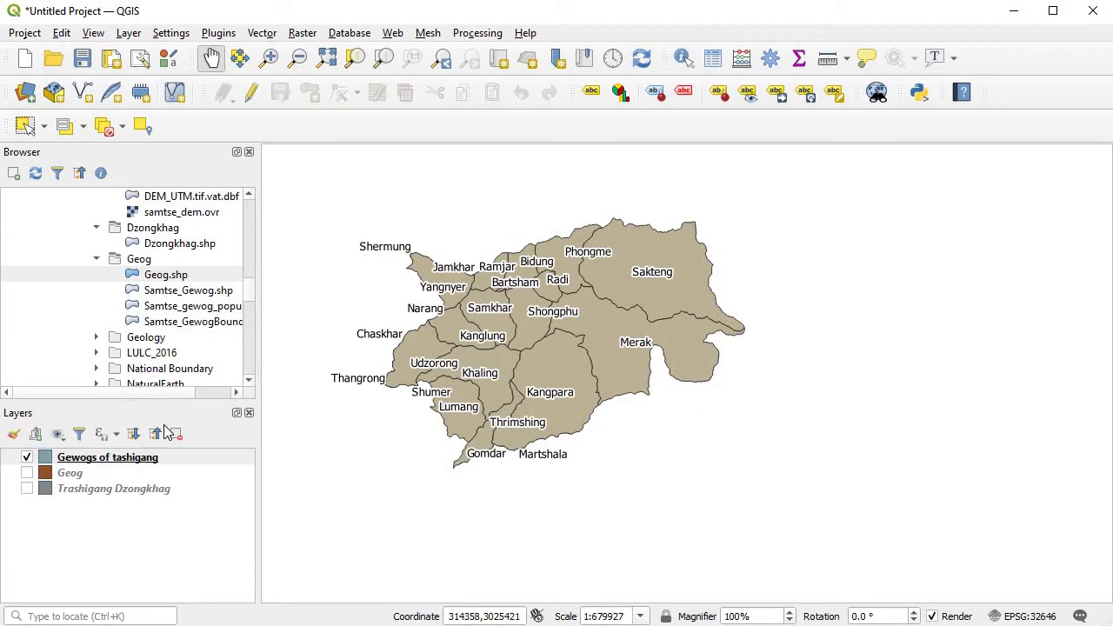
click(115, 465)
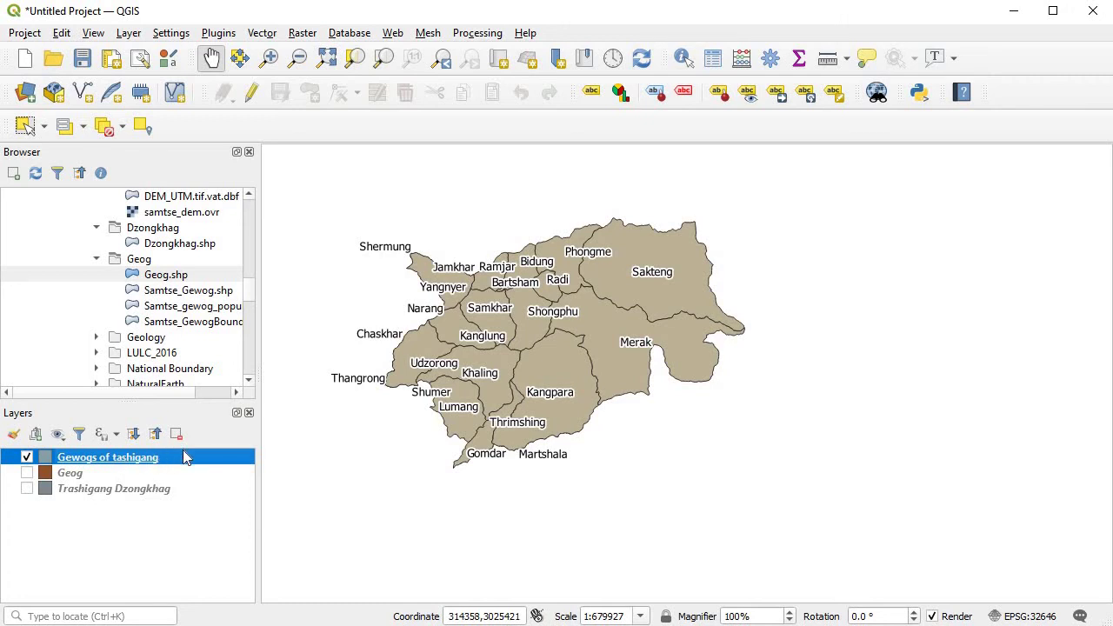
Step: Give the Gewogs of tashigang layer Categorized symbology on GeogName with the Viridis colour ramp
double_click(161, 463)
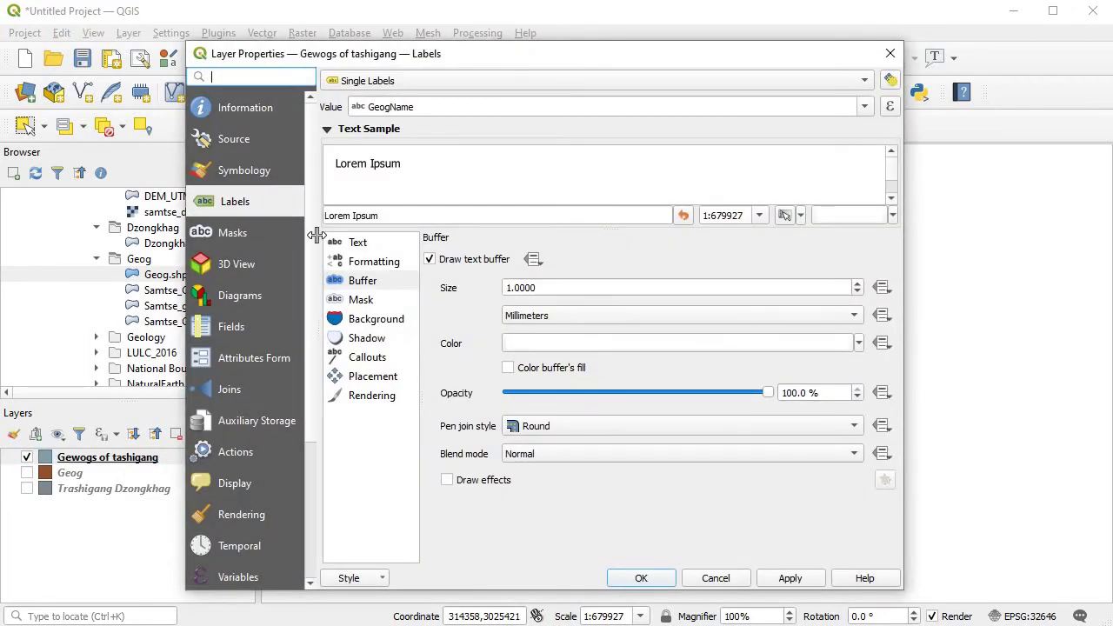
click(273, 171)
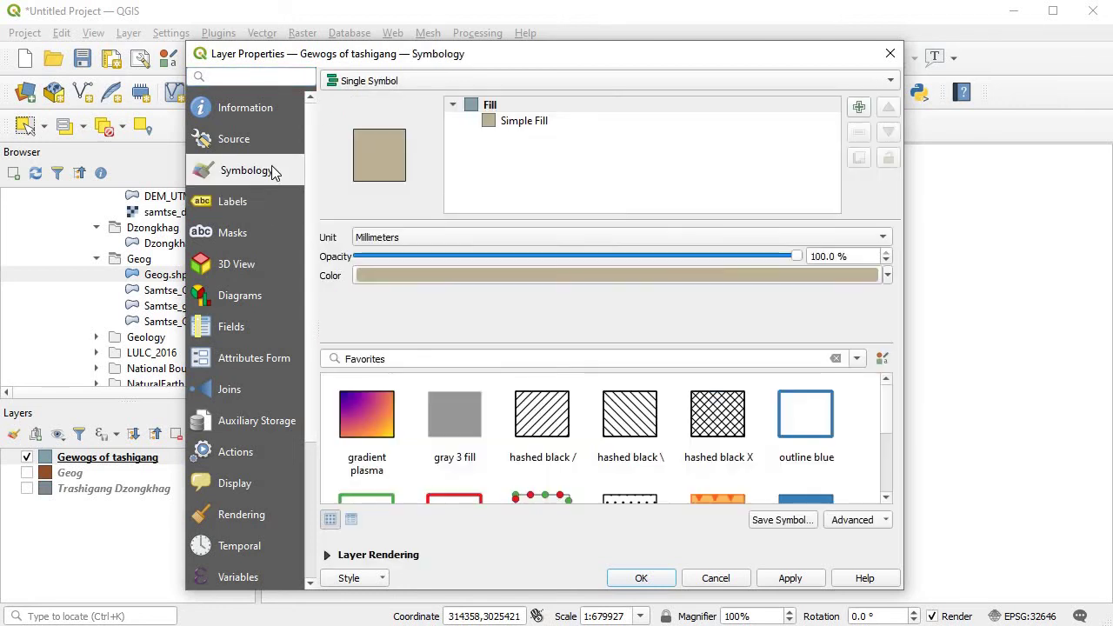
click(670, 79)
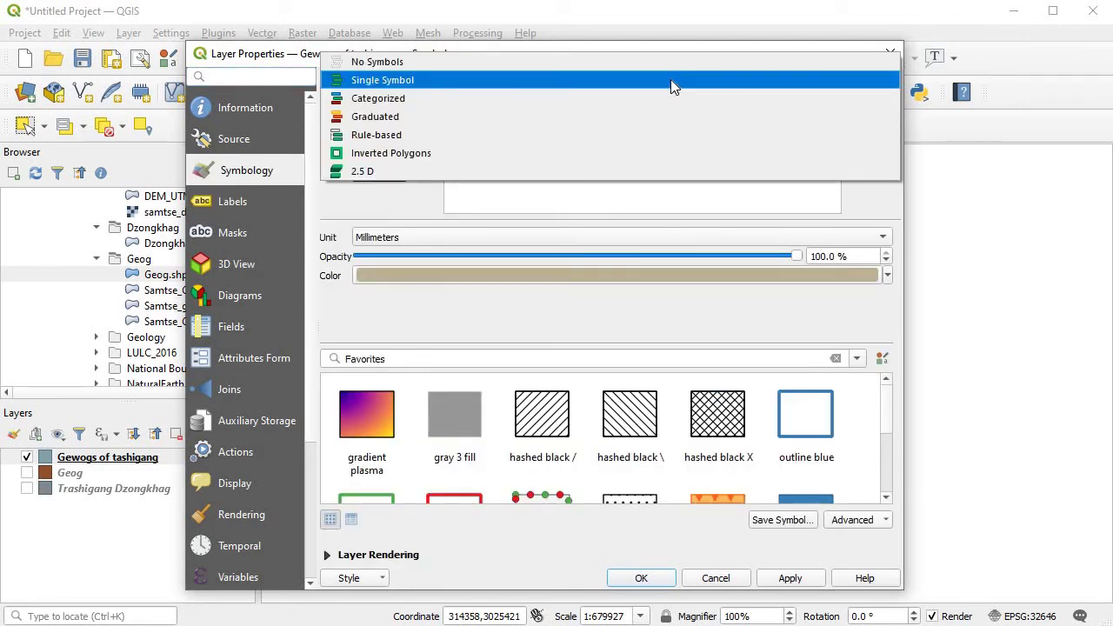
click(641, 99)
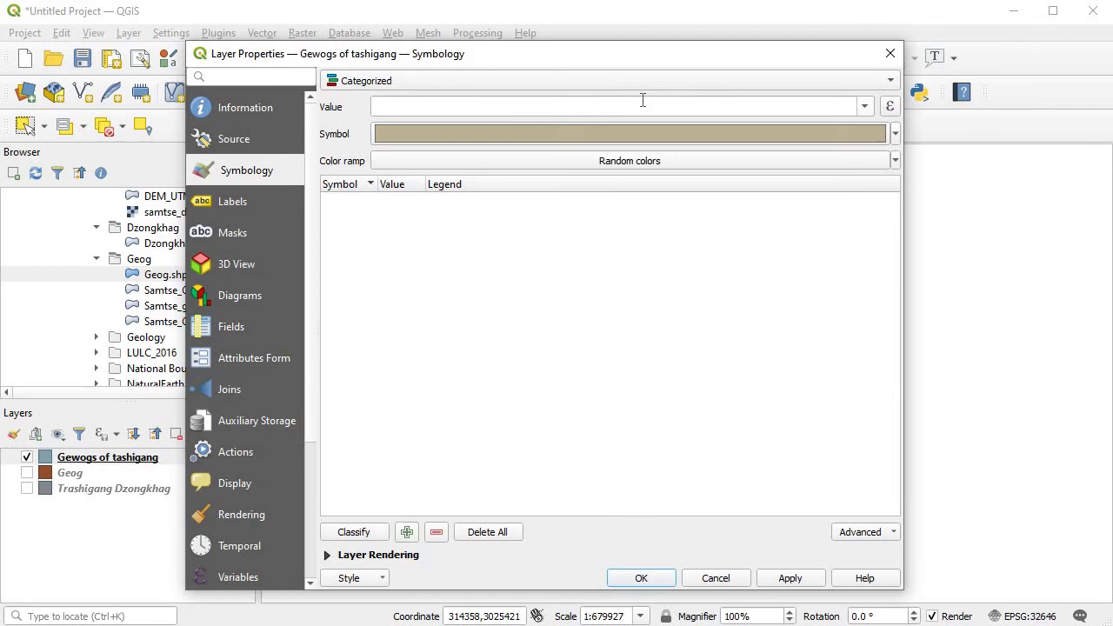
click(863, 108)
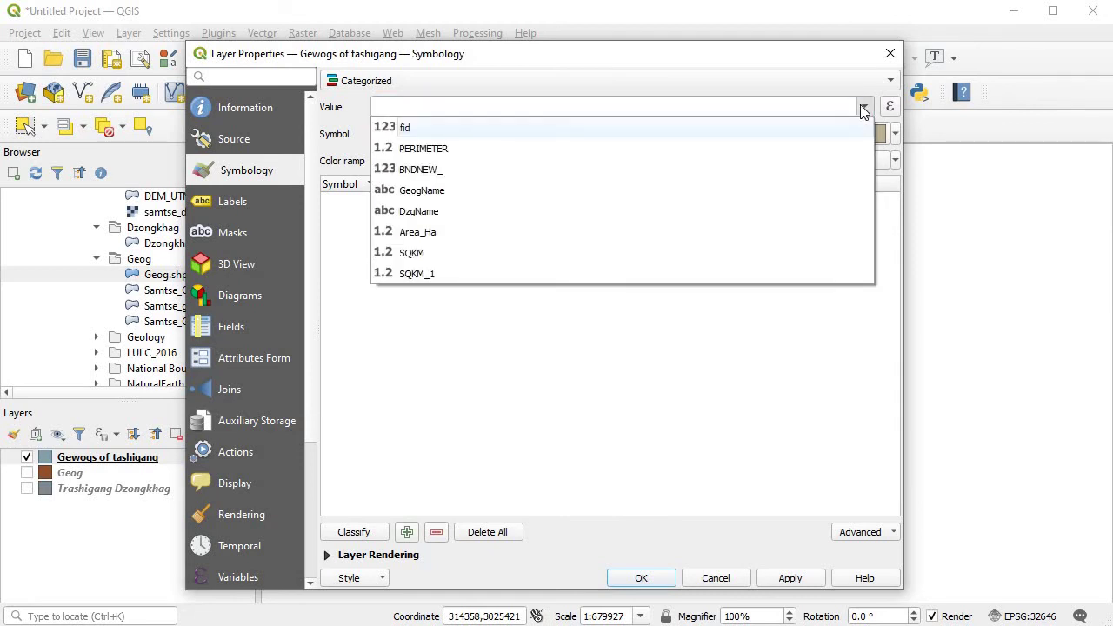
click(805, 191)
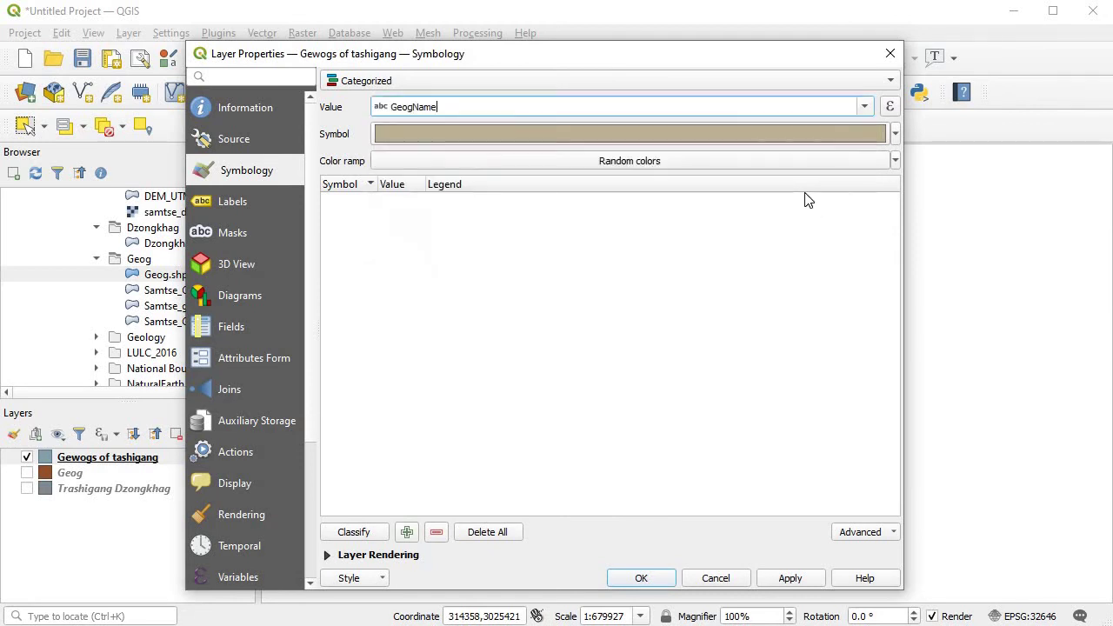
click(894, 162)
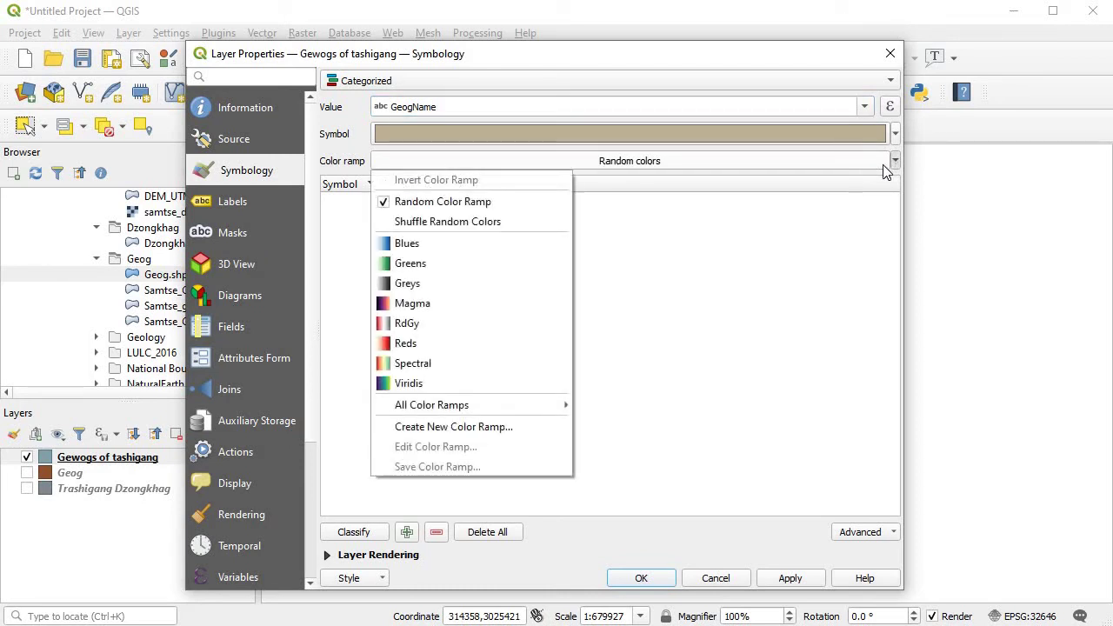
click(439, 387)
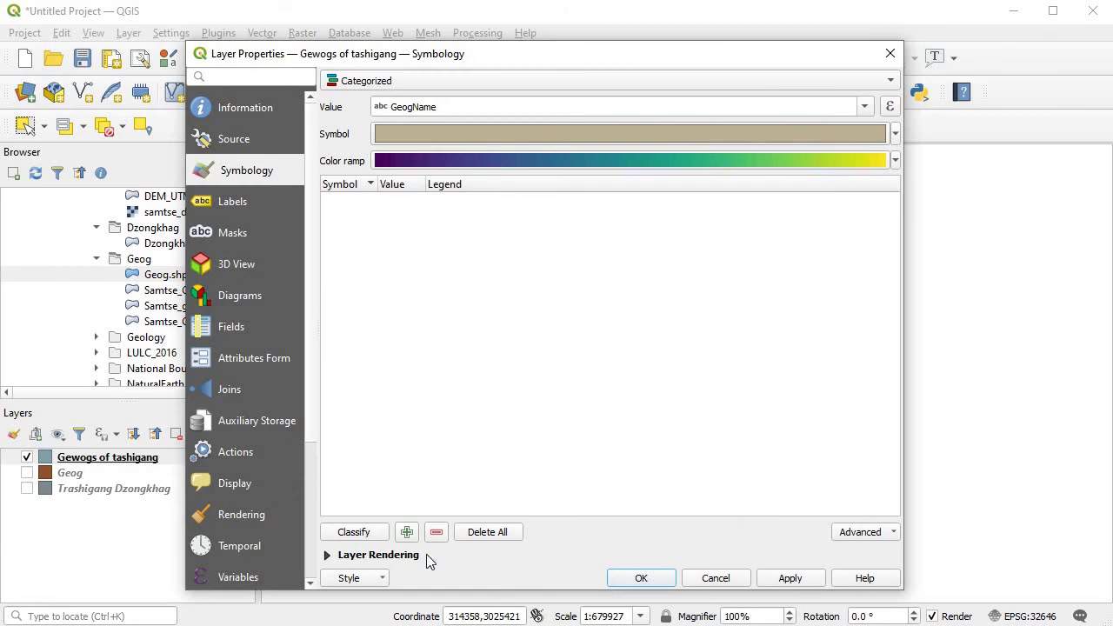
click(374, 533)
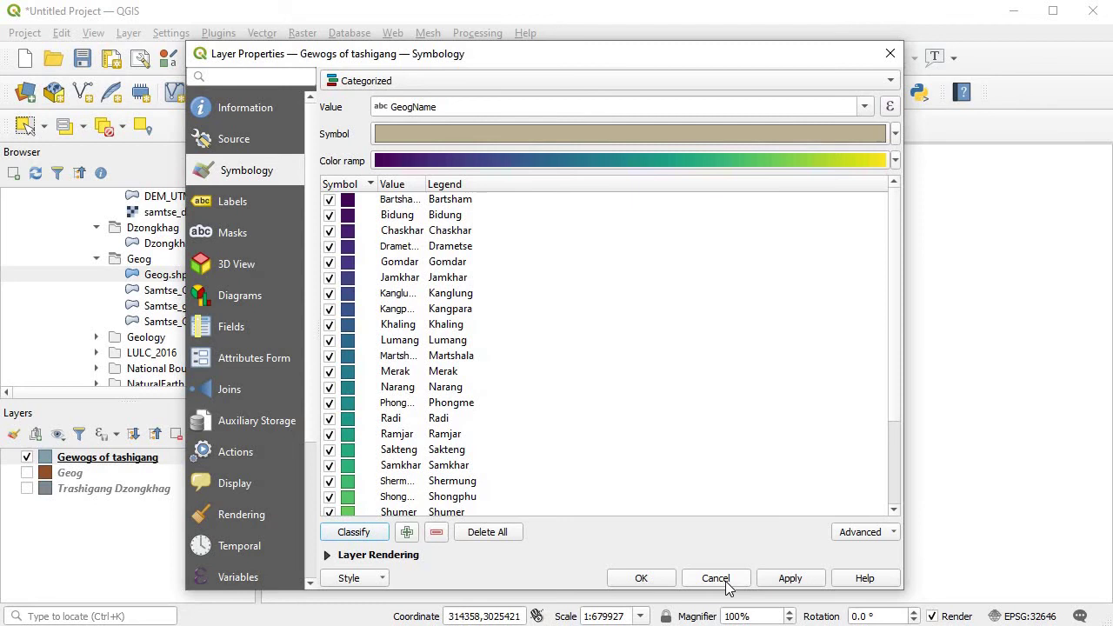
click(789, 579)
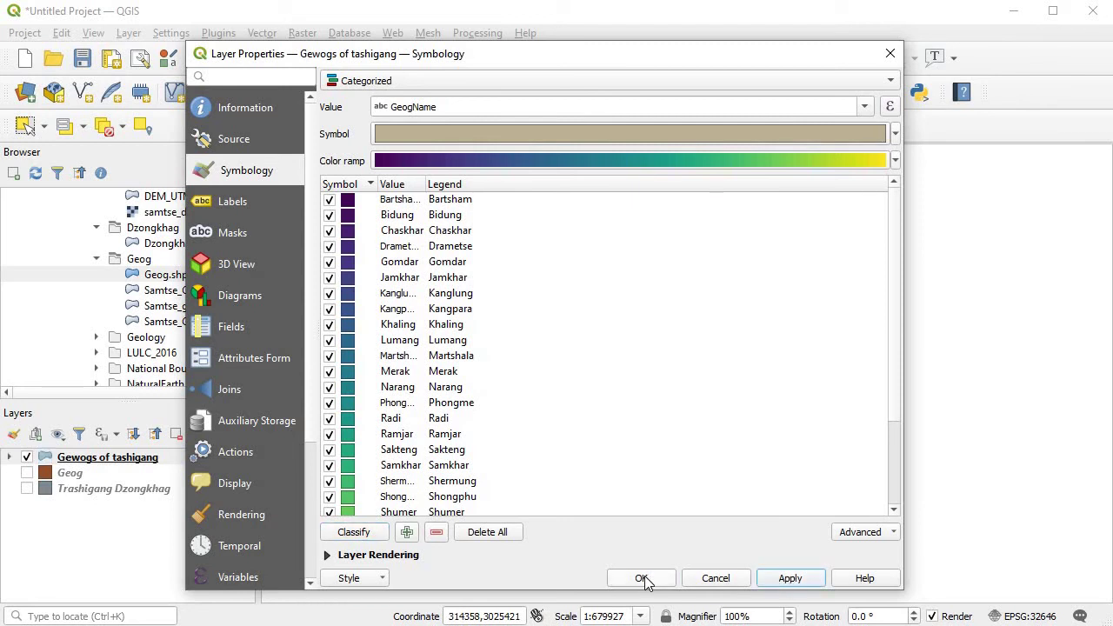
click(642, 578)
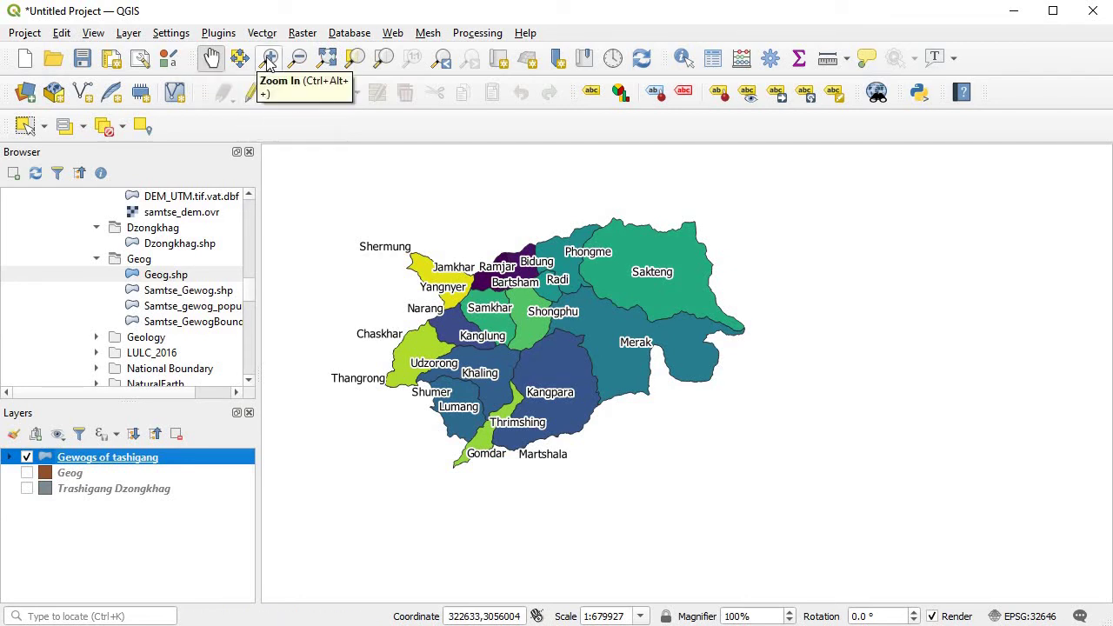
Step: Pan the map right and down to centre the coloured gewogs
drag(512, 287, 553, 321)
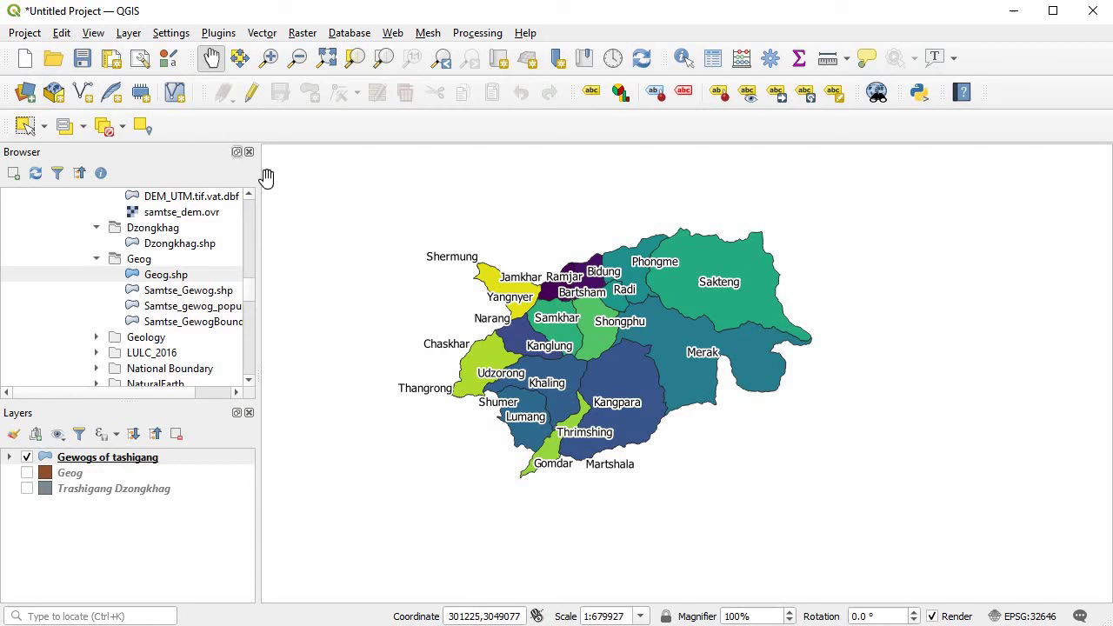
Step: Create a new print layout named 'Gewogs of tashigang'
click(23, 35)
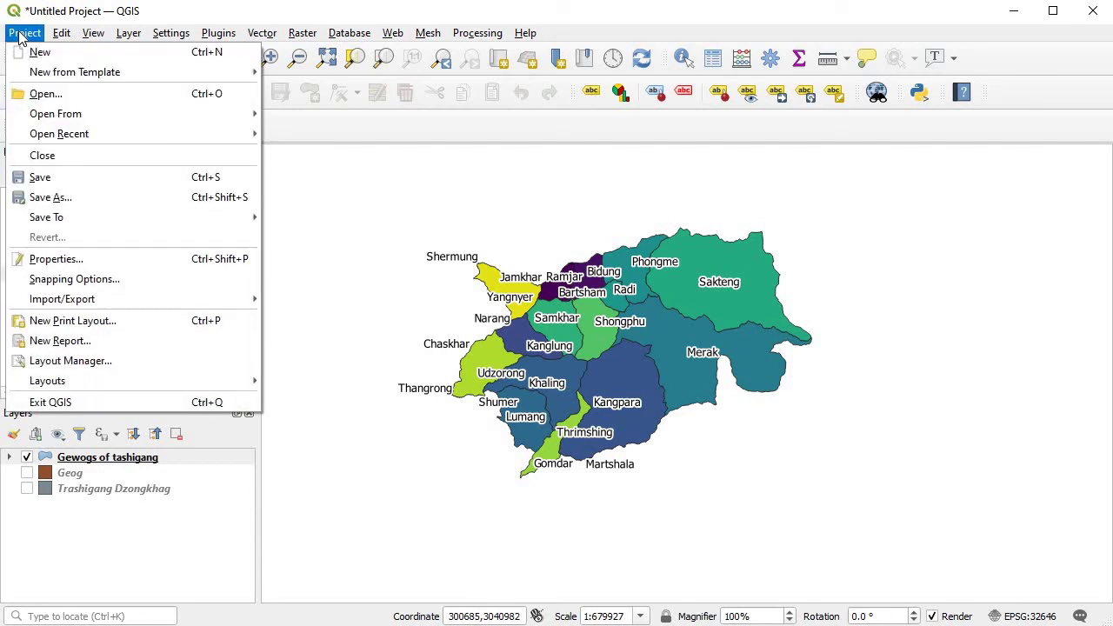
click(130, 319)
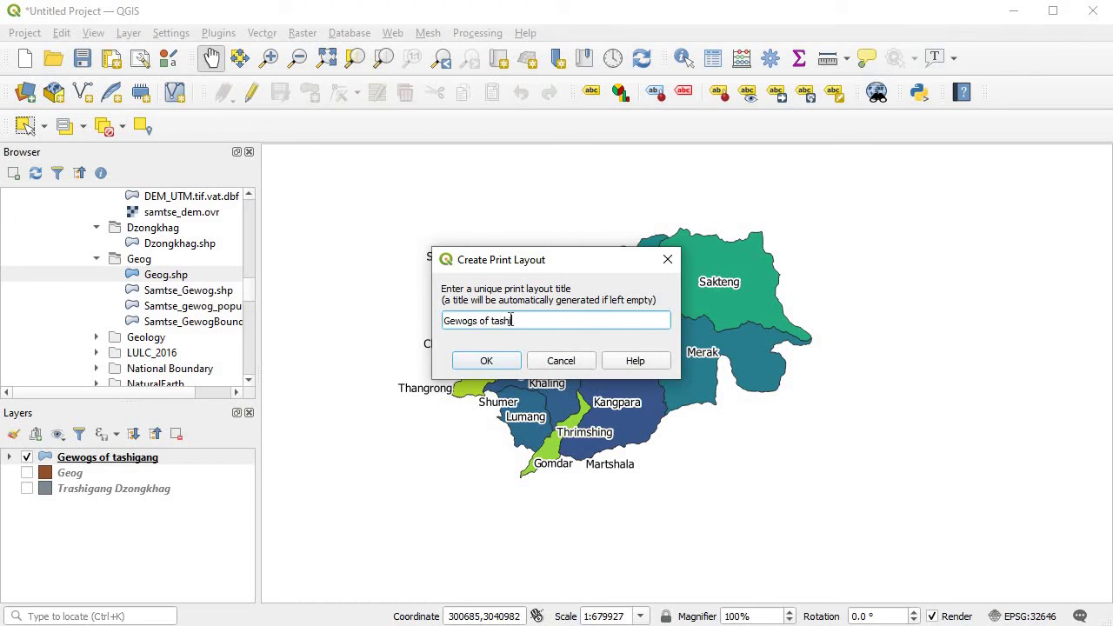
click(512, 363)
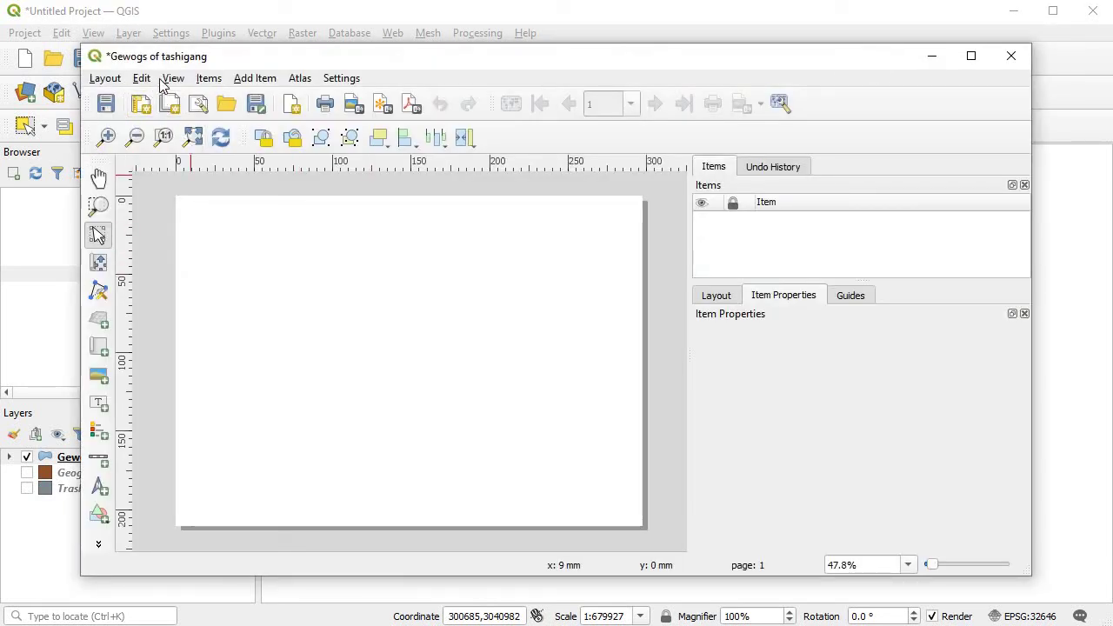
Step: Add a map frame across the middle of the layout page showing the gewogs
click(249, 79)
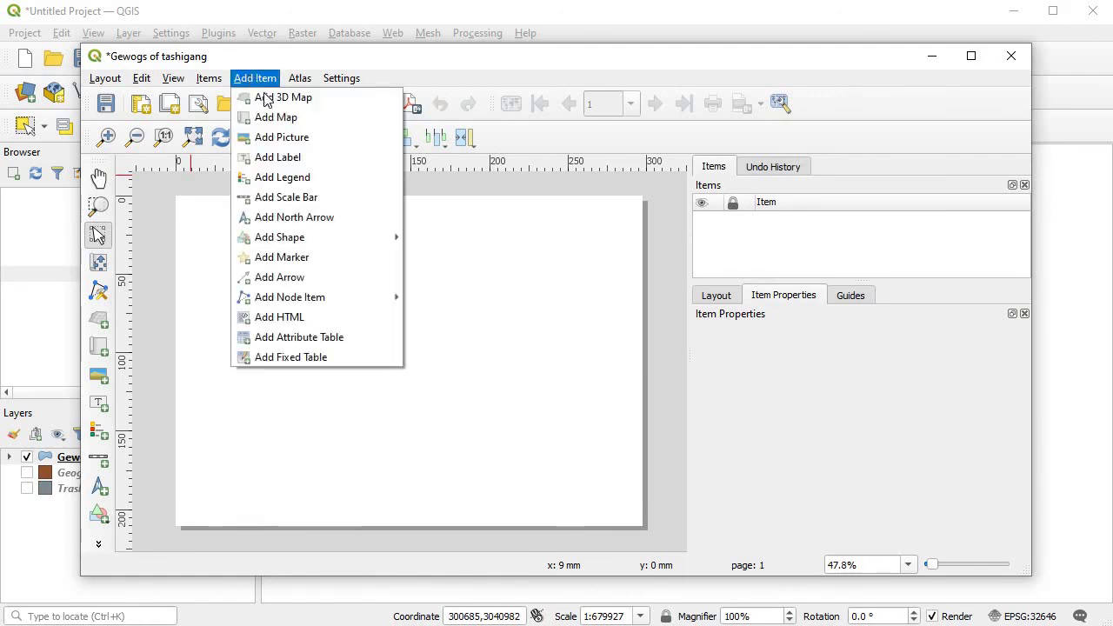
click(273, 118)
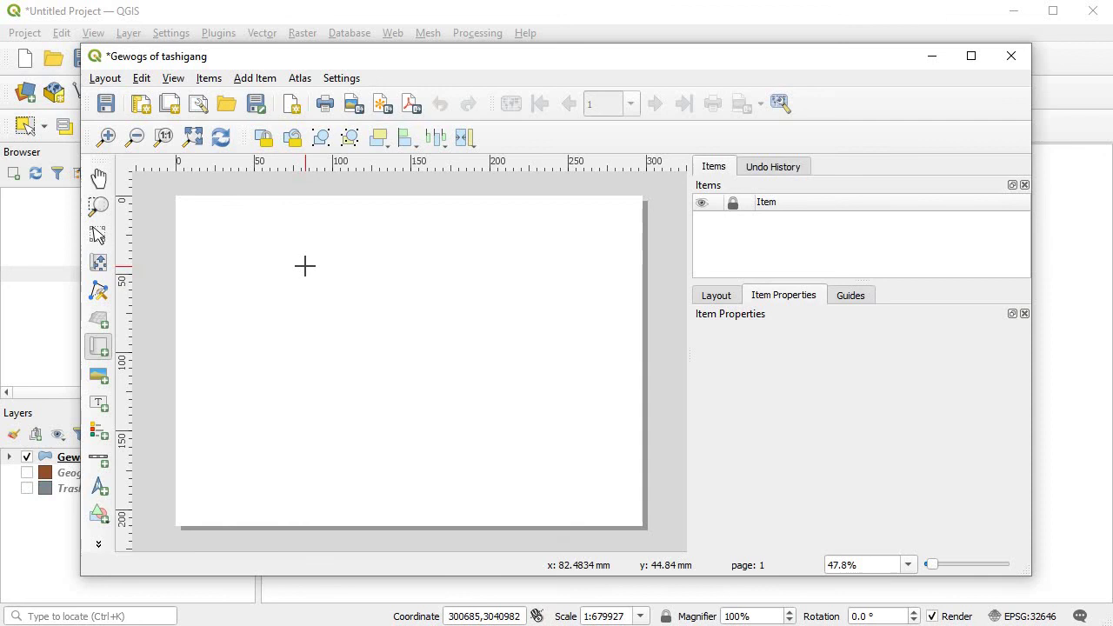
drag(305, 269, 594, 477)
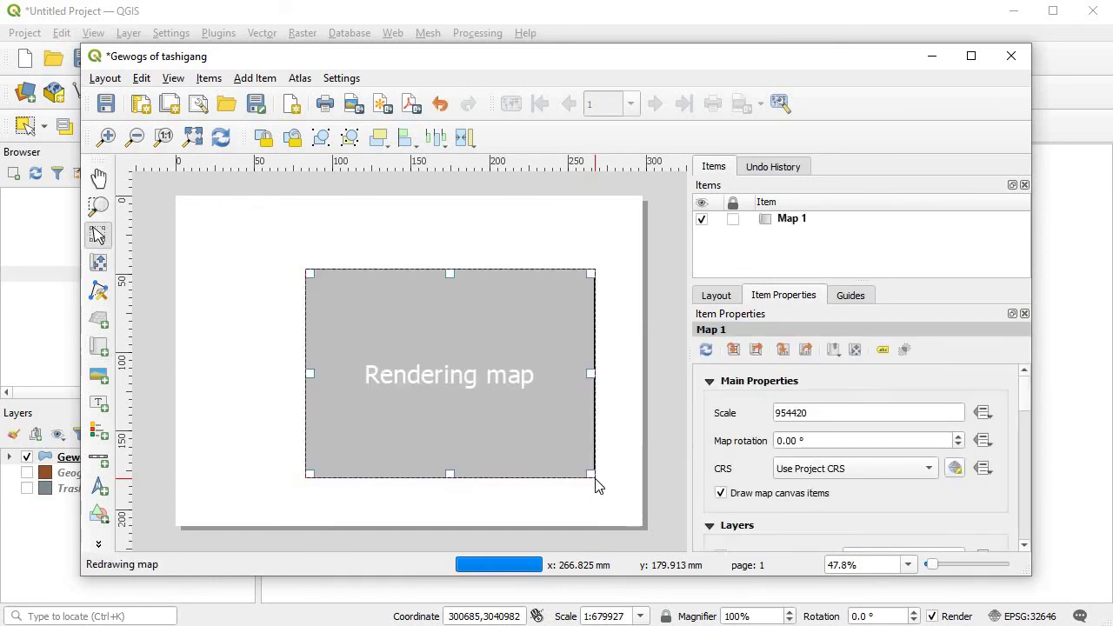